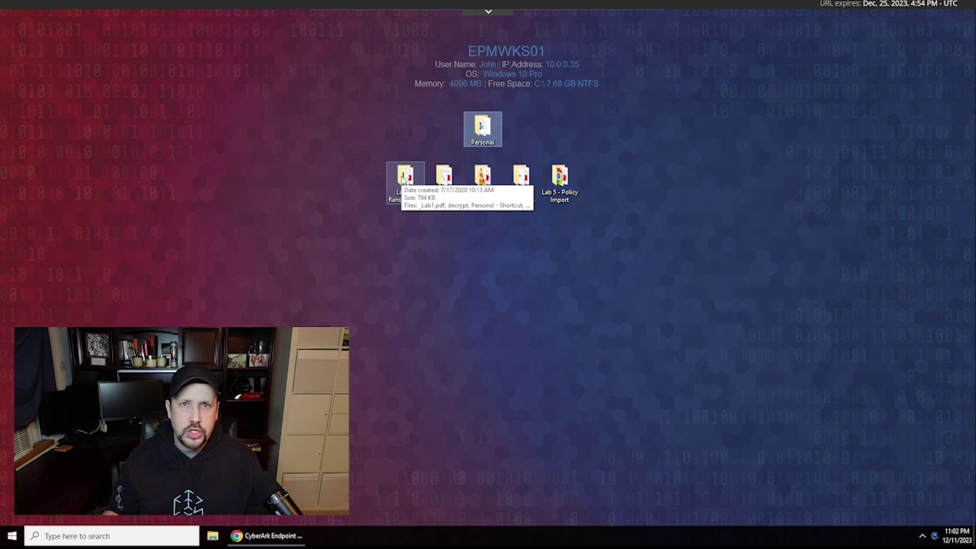
- Open Totally_Not_Ransomware.xlsm from the Lab 1 - Ransomware folder and dismiss its ATTACK warning
double_click(402, 176)
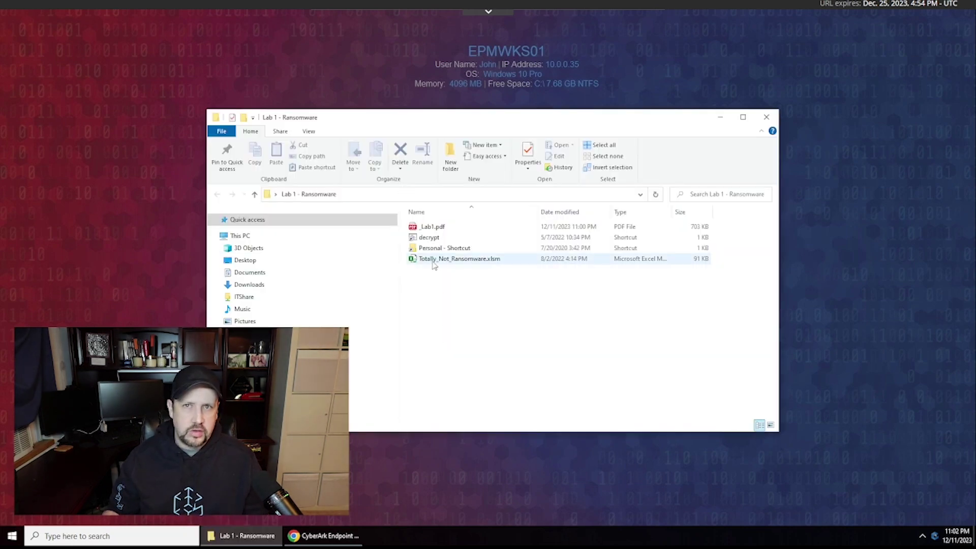
mouse_move(433, 264)
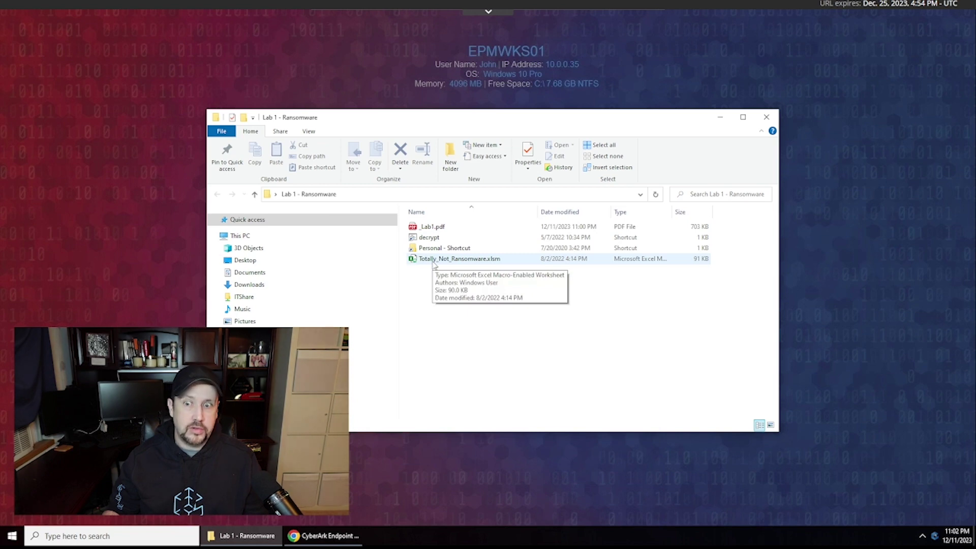
double_click(433, 261)
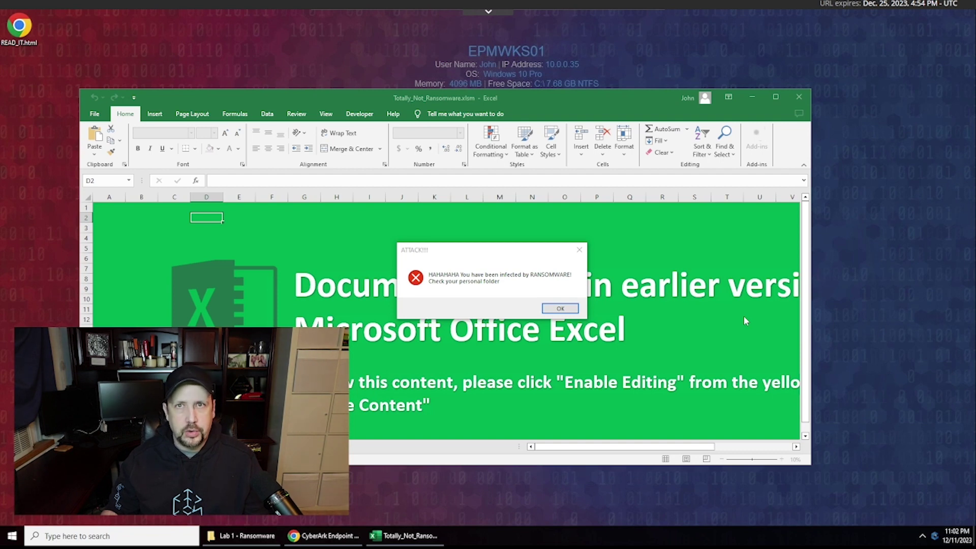
left_click(559, 308)
- Close Excel, then view and close the READ_IT.html ransom note in the Personal folder
left_click(798, 97)
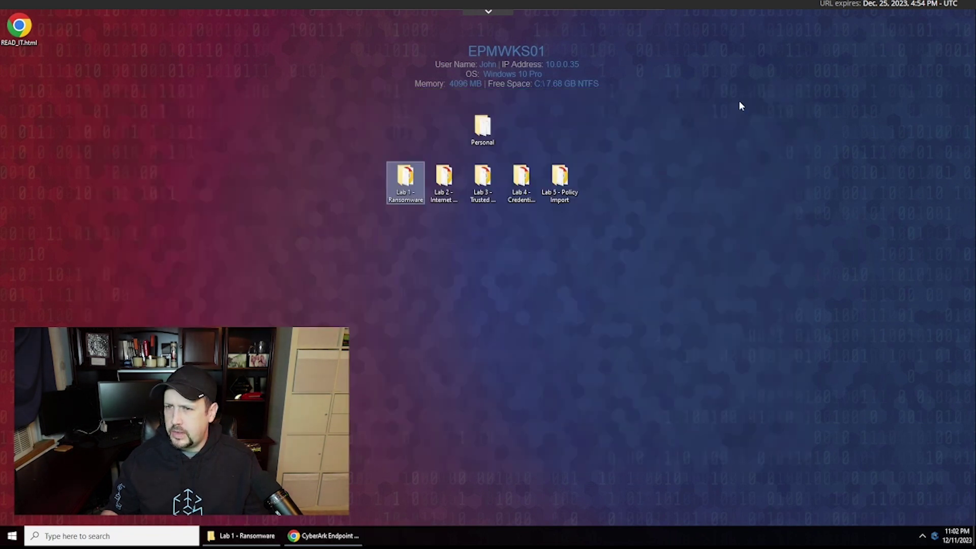
double_click(481, 127)
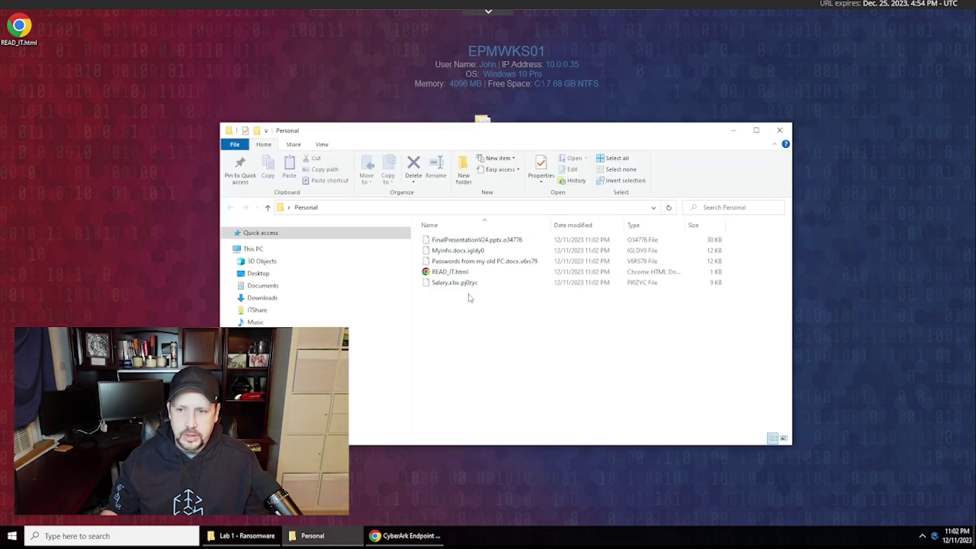
left_click(448, 276)
double_click(448, 273)
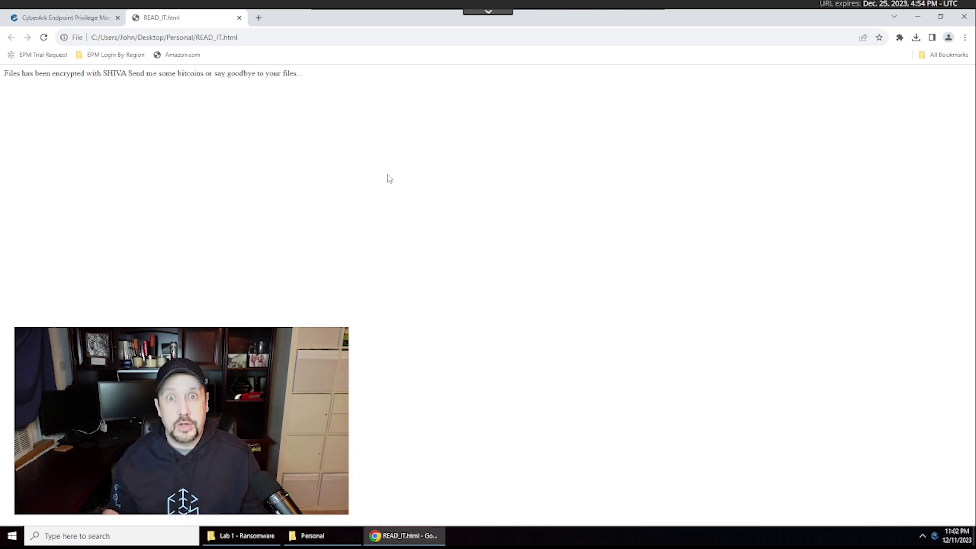
left_click(239, 18)
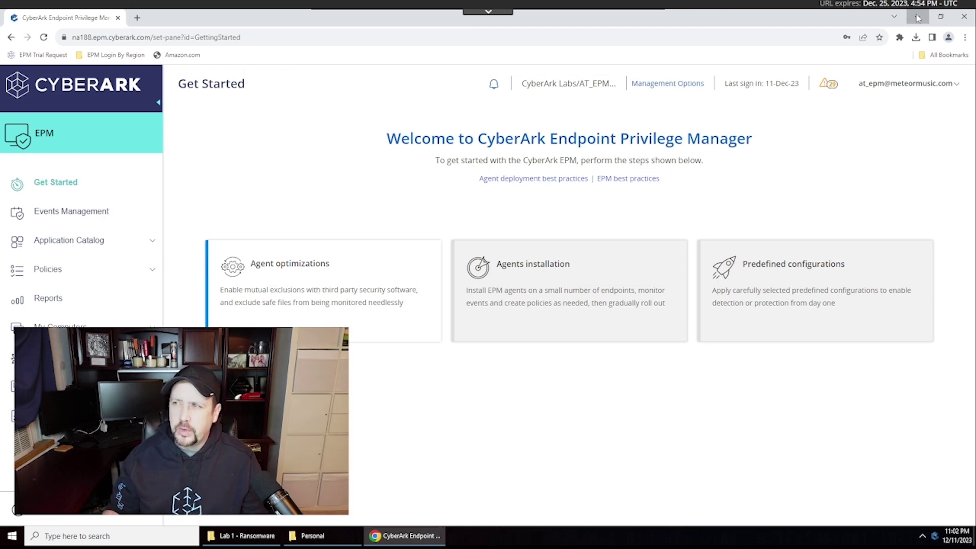
left_click(917, 15)
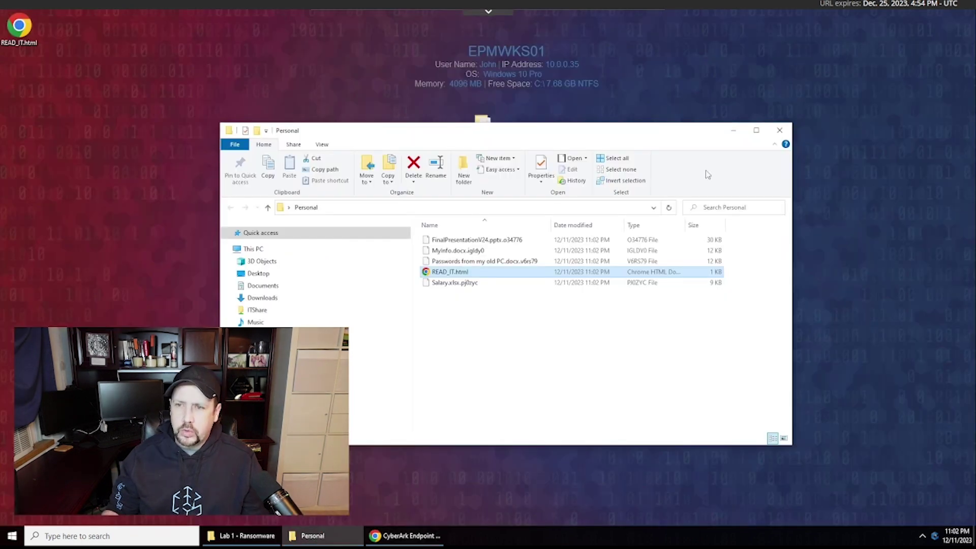
left_click(256, 277)
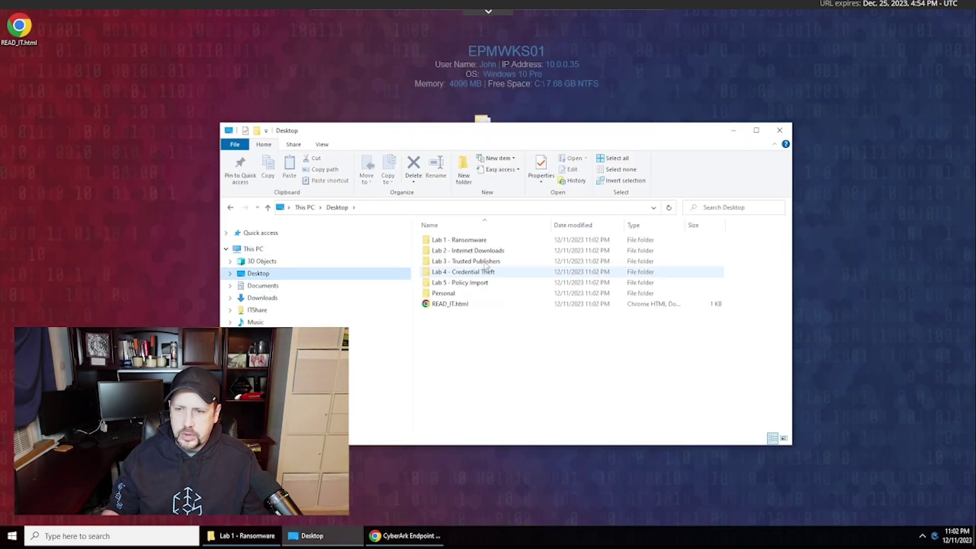
double_click(476, 241)
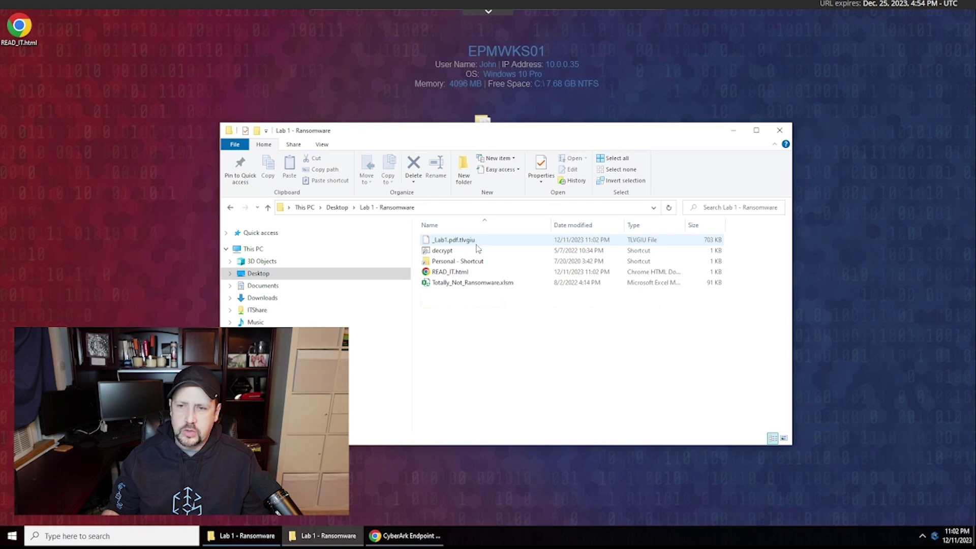
double_click(440, 250)
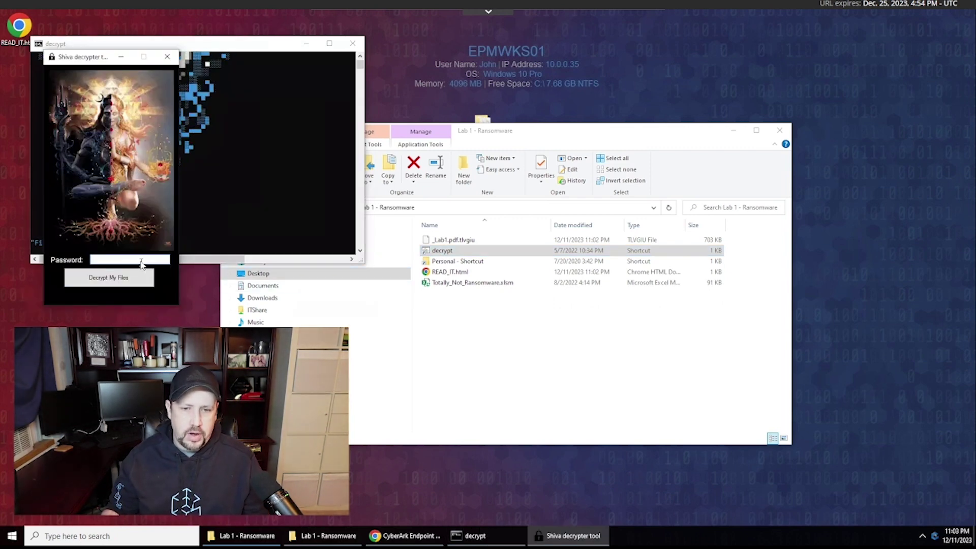
left_click(142, 260)
type("13")
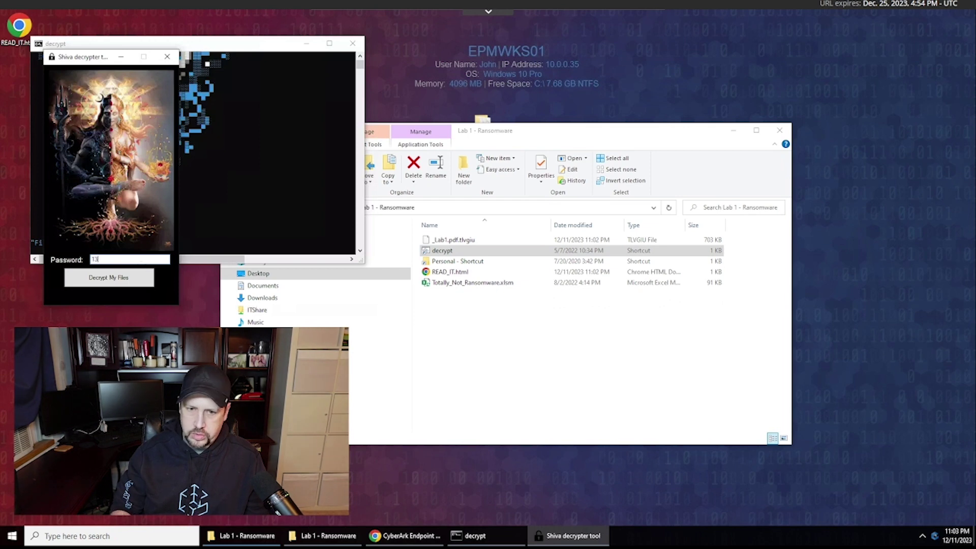
type("37")
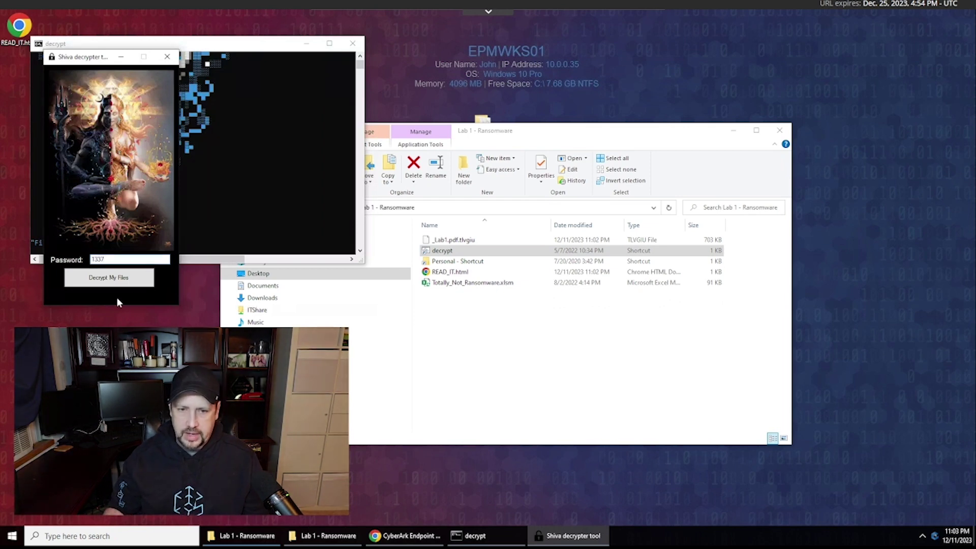
left_click(118, 282)
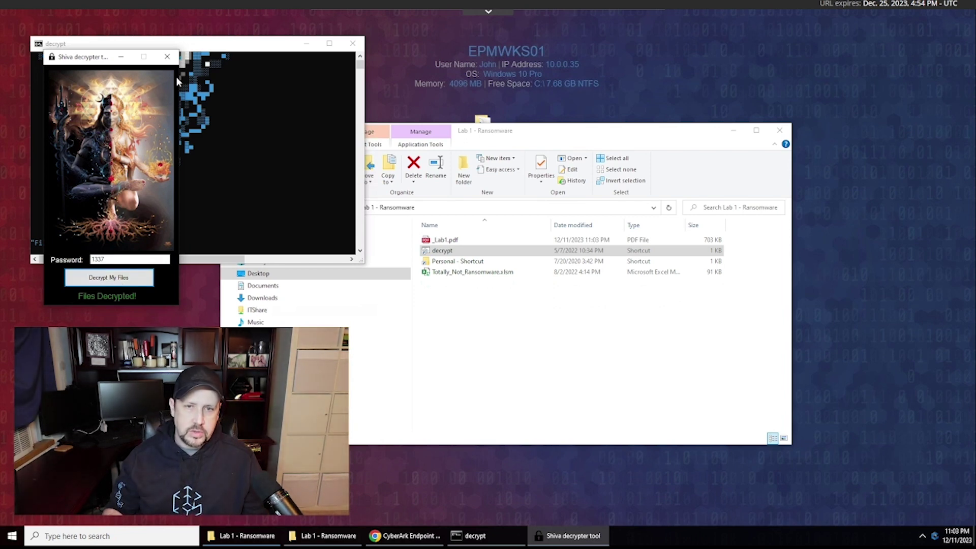
left_click(167, 56)
left_click(352, 44)
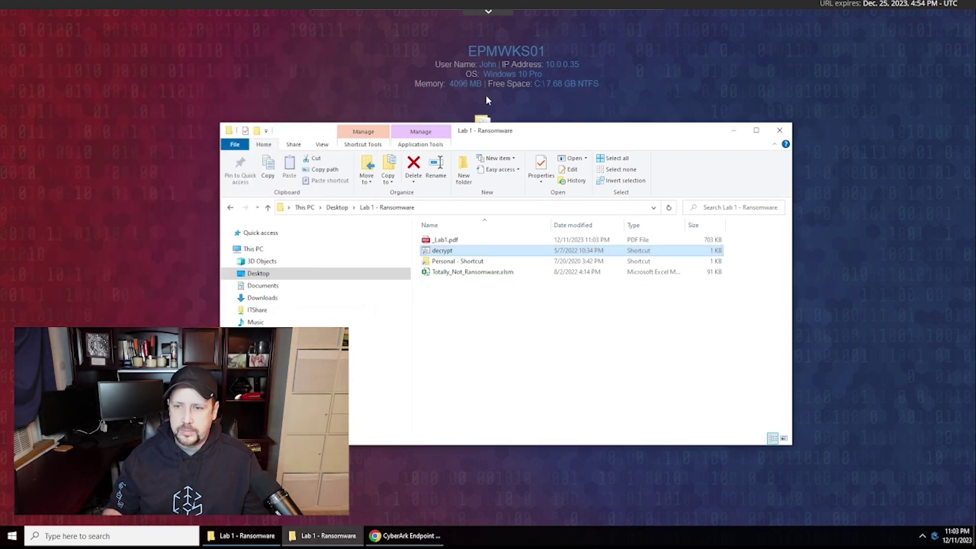
double_click(457, 261)
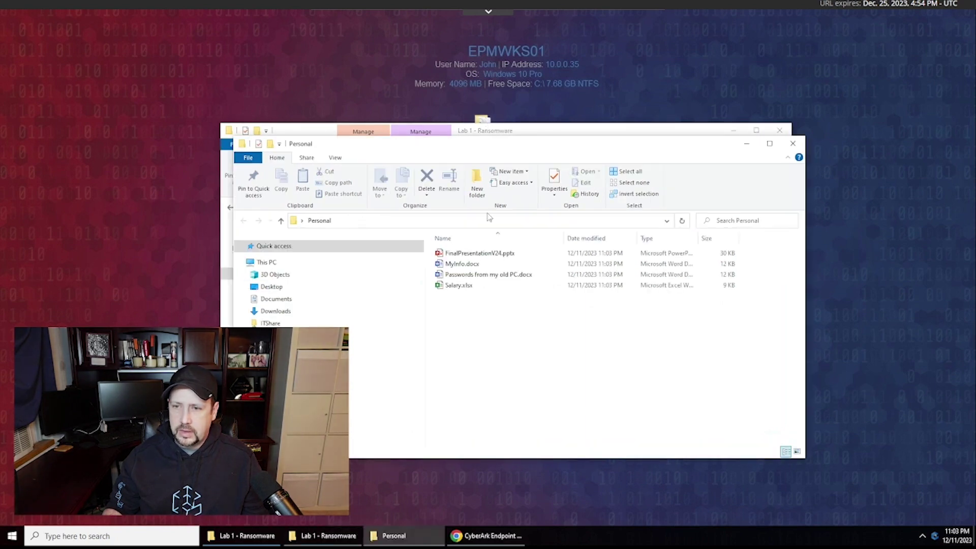
left_click(793, 144)
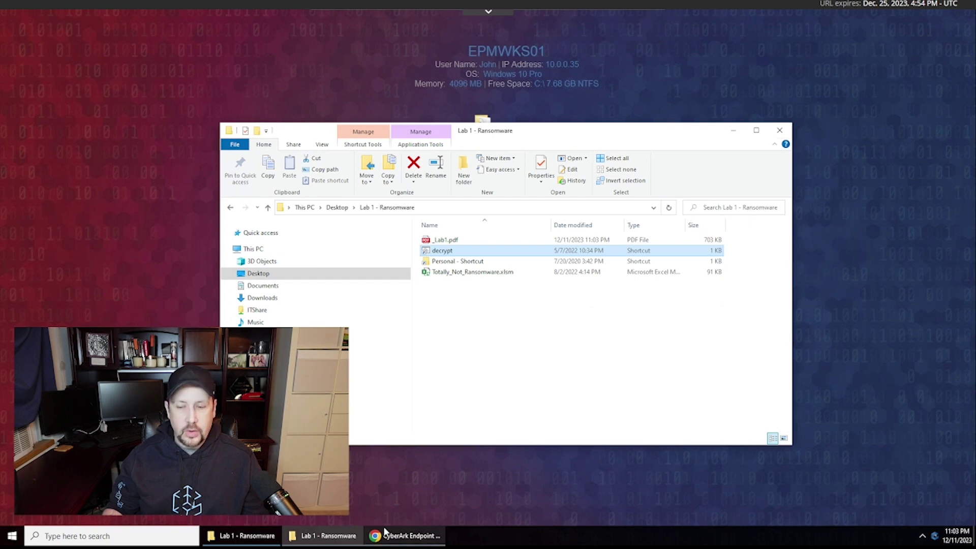
mouse_move(386, 528)
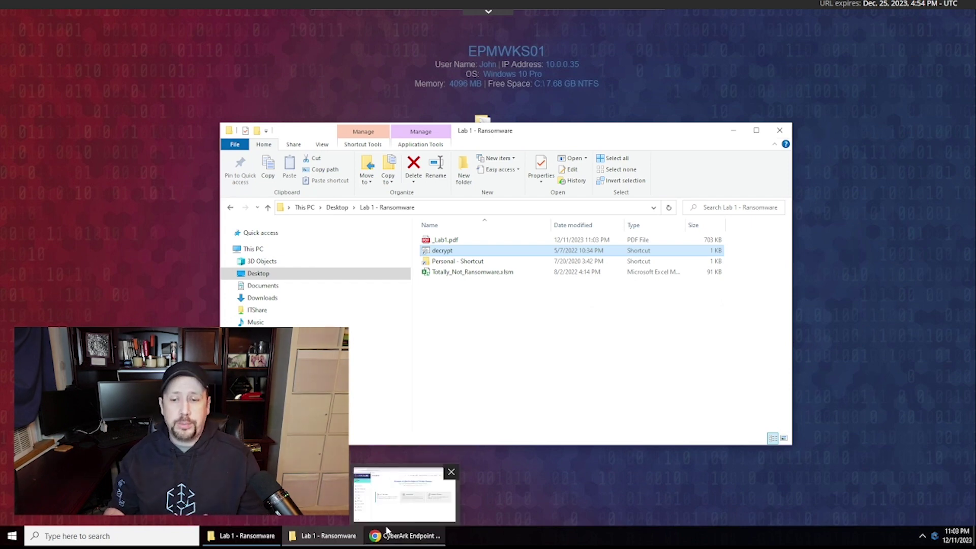
- Set the Protect against ransomware default policy to Restrict in the EPM console
left_click(389, 531)
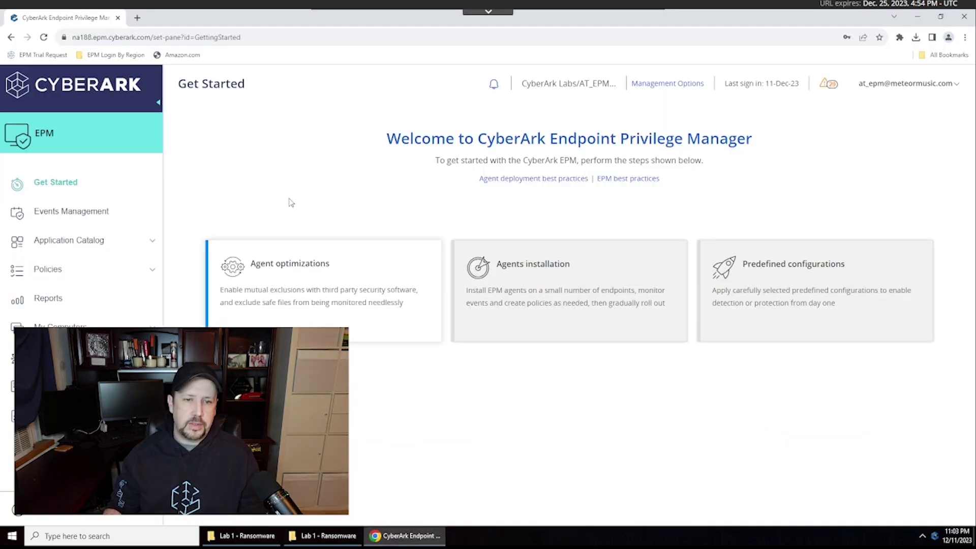
left_click(152, 273)
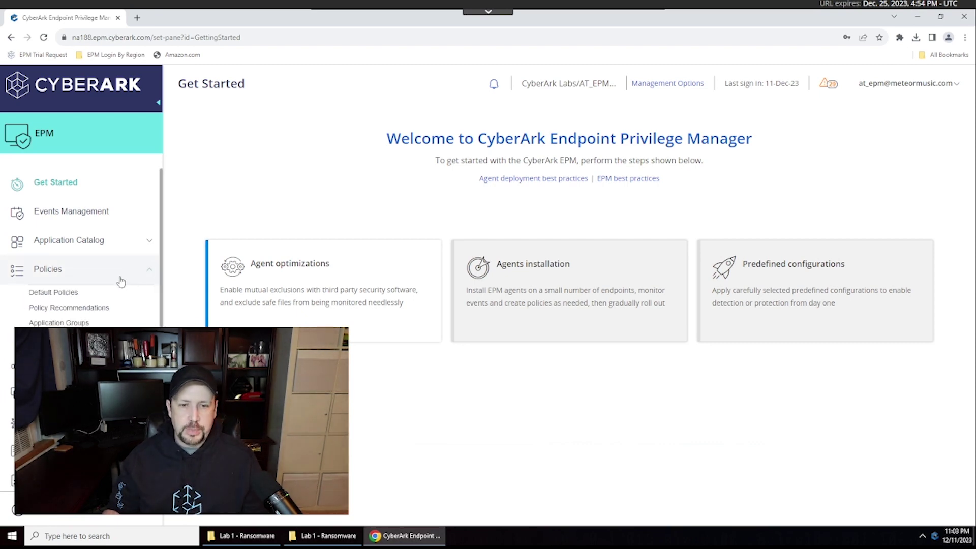
left_click(56, 296)
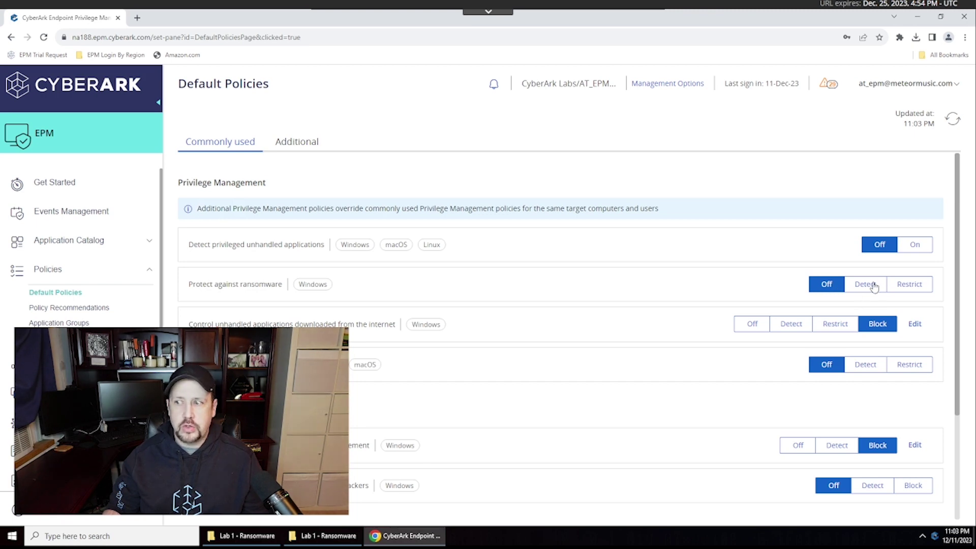
left_click(911, 286)
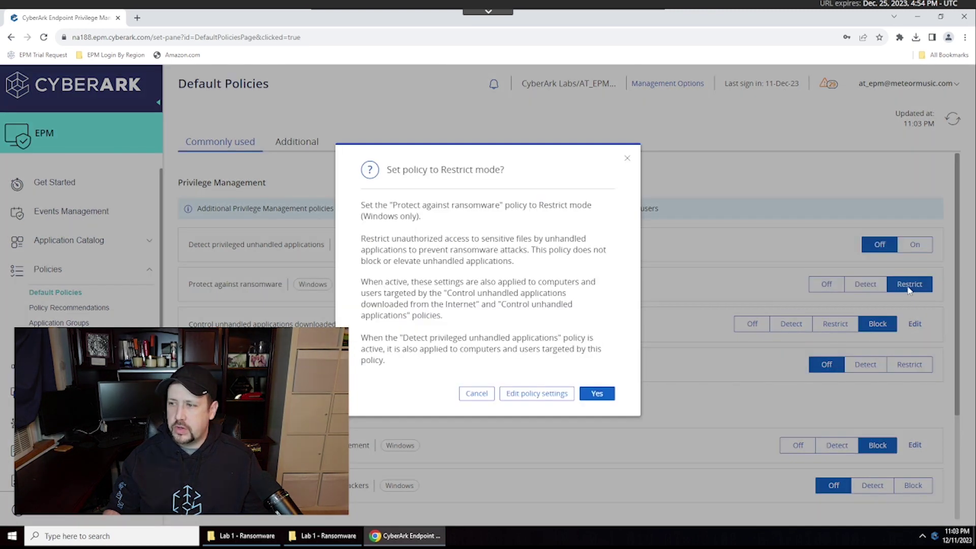
left_click(597, 394)
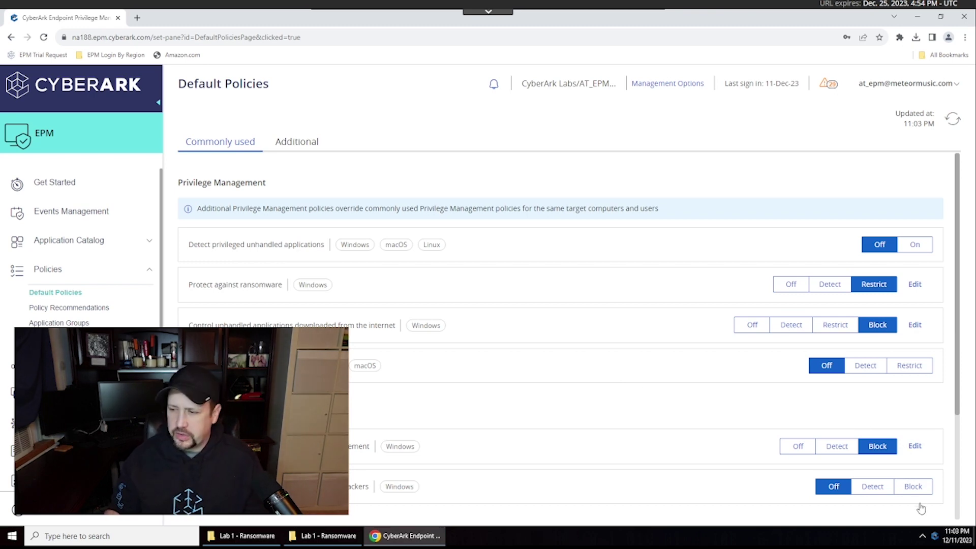
- Have the endpoint agent request and retrieve all updated policy settings
right_click(934, 541)
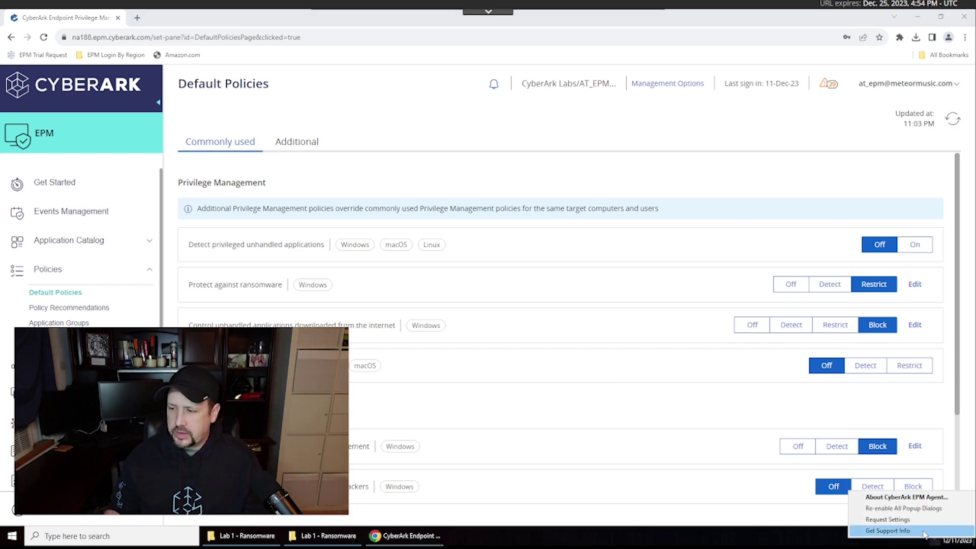
left_click(888, 519)
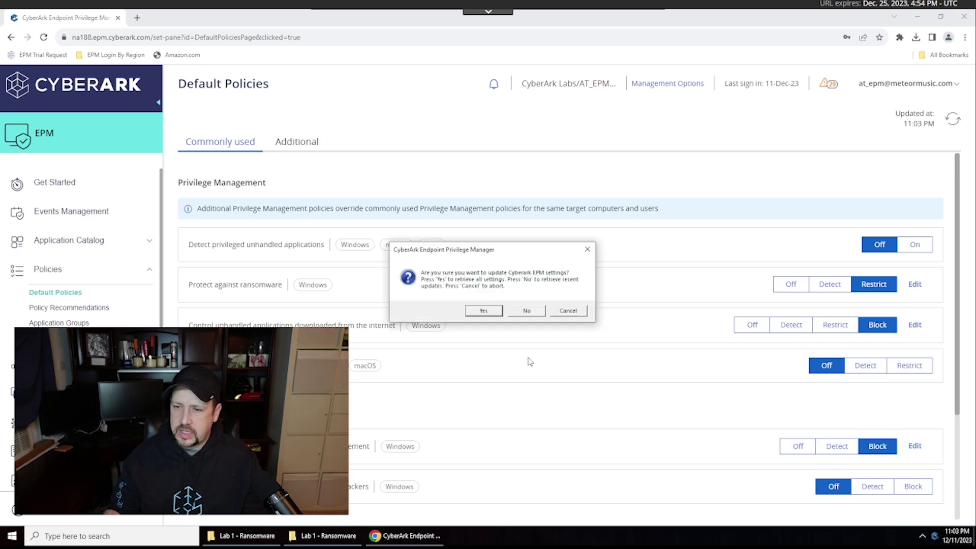
left_click(484, 311)
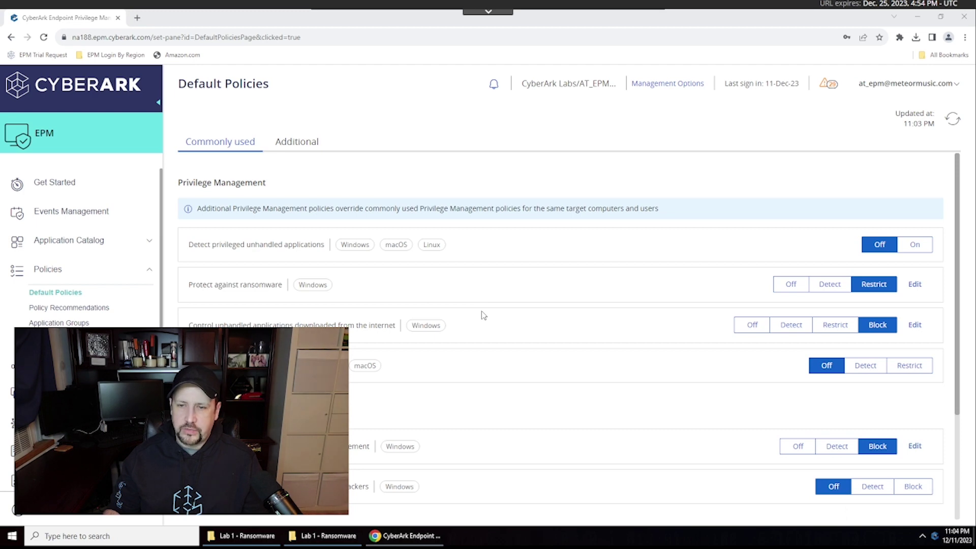
- Minimize the EPM console window to reveal the desktop
left_click(917, 17)
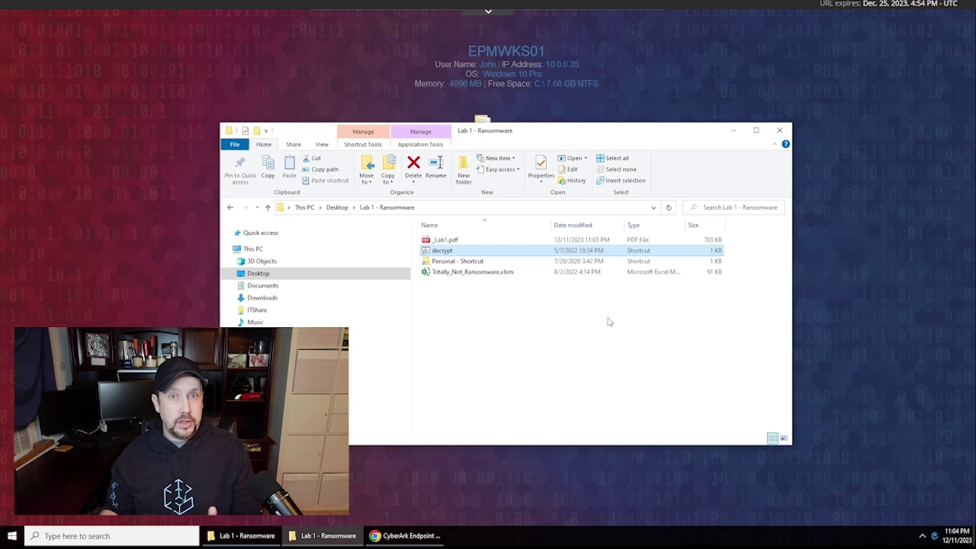
- Rerun Totally_Not_Ransomware.xlsm, dismiss the Restricted Access and ATTACK notices, close Excel, and open Personal
double_click(475, 273)
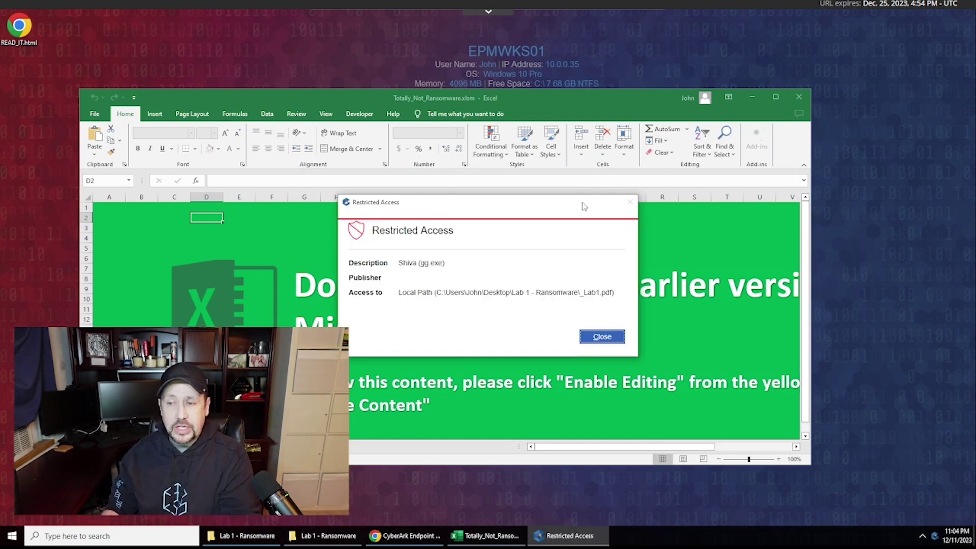
left_click_drag(581, 202, 805, 121)
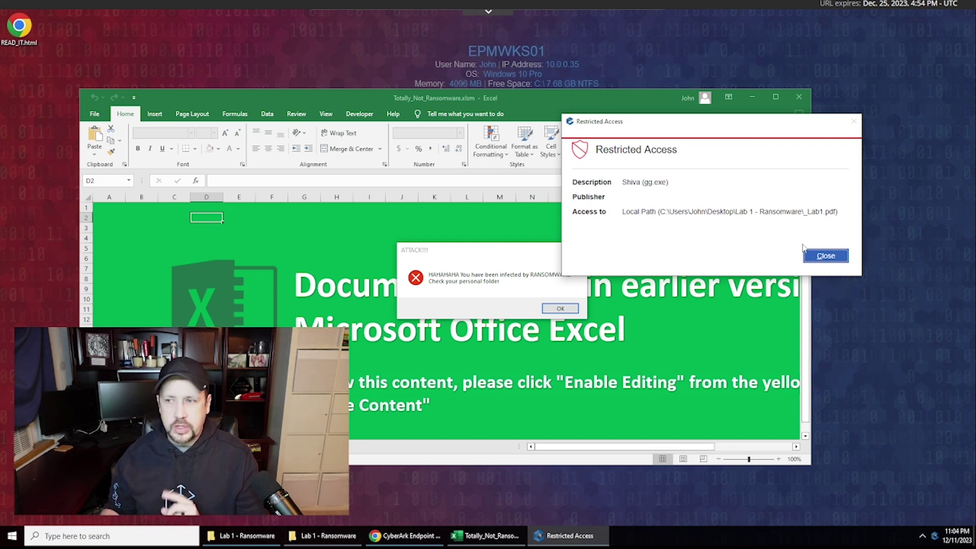
left_click(824, 257)
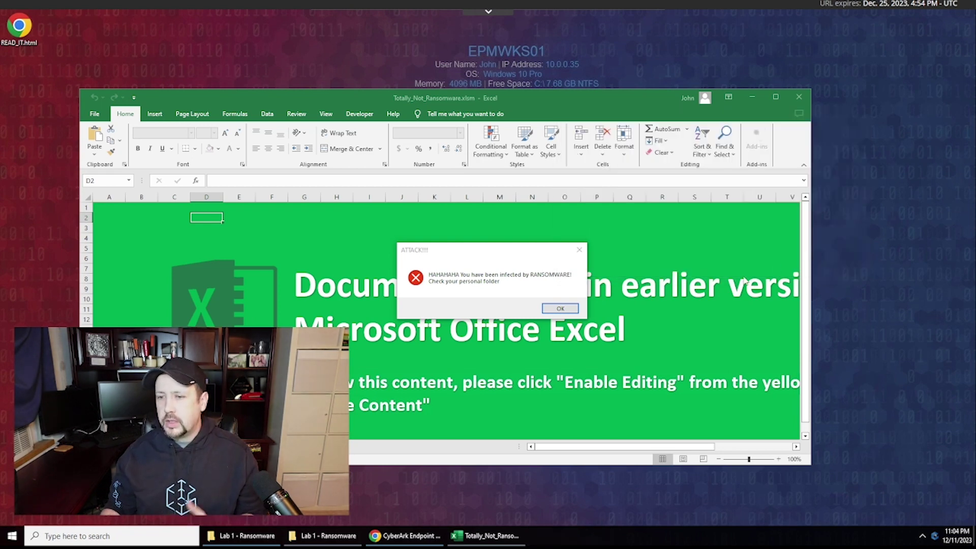
left_click(561, 308)
left_click(798, 96)
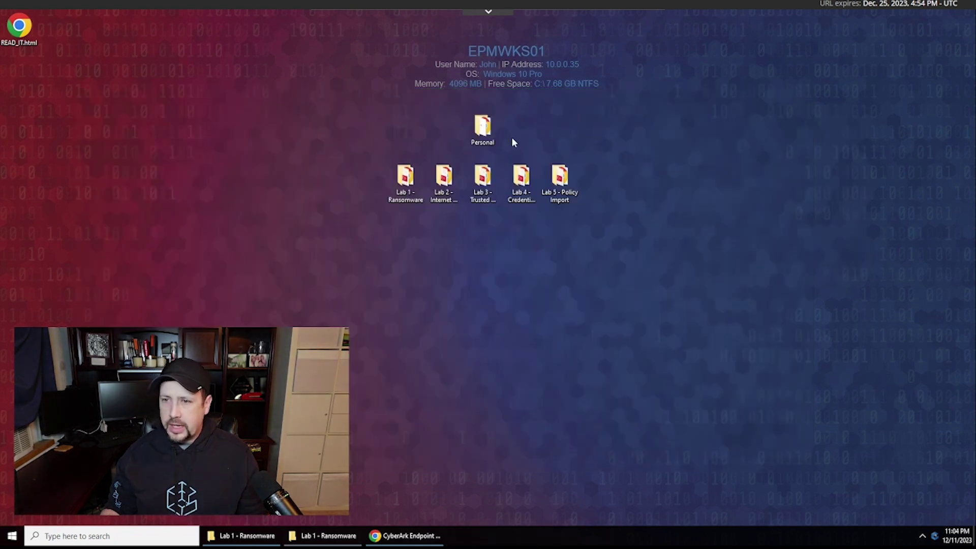
double_click(482, 129)
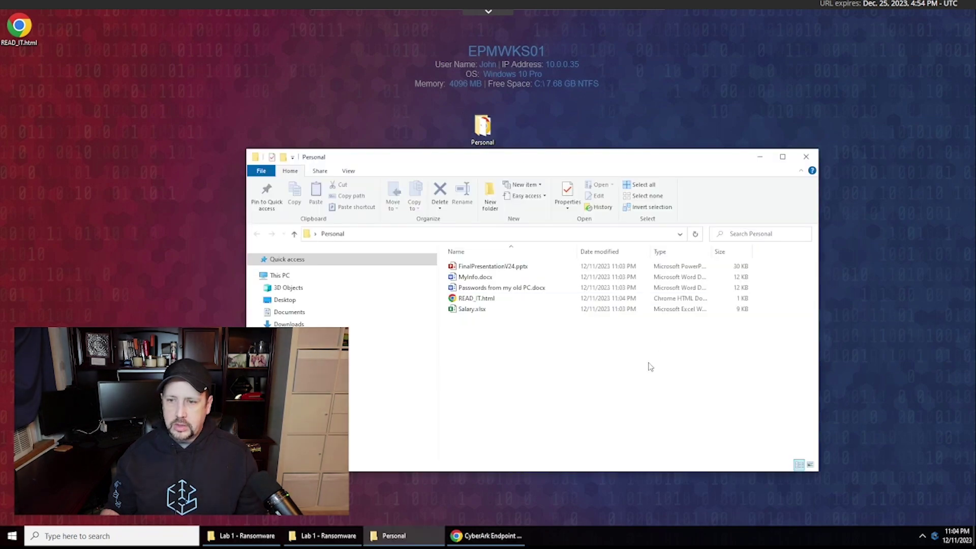
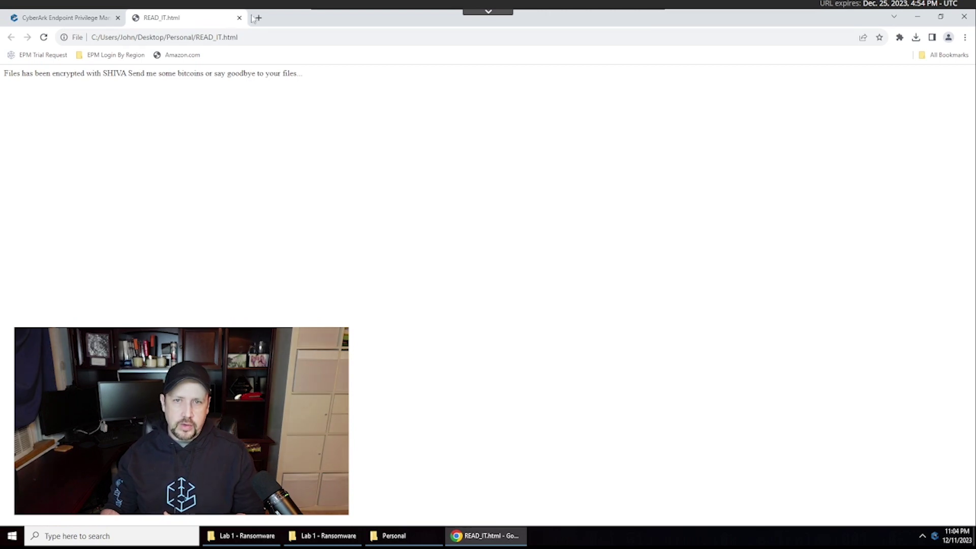
- Close the READ_IT.html ransom note tab and minimize Chrome to show the desktop
left_click(239, 17)
left_click(918, 16)
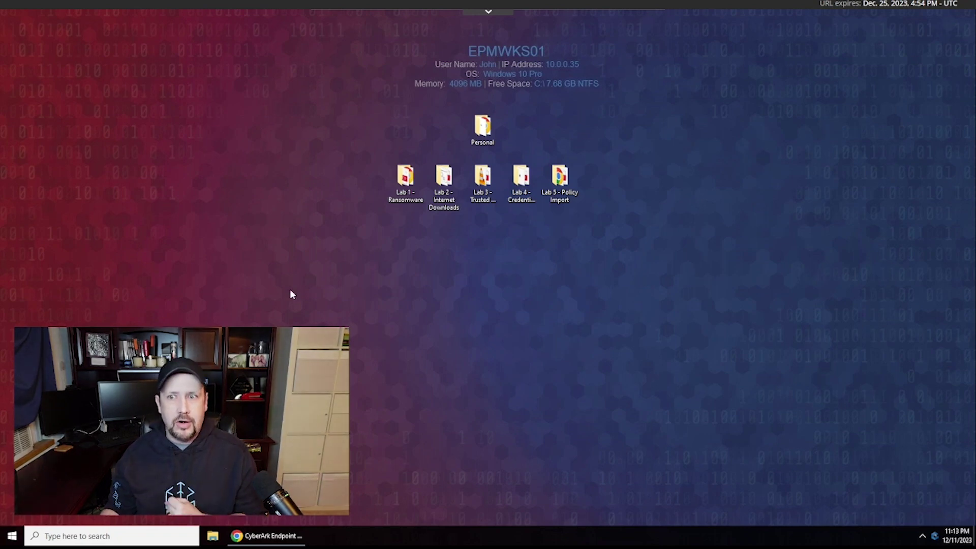
- Open the Lab 2 - Internet Downloads folder and run STEP_ONE.bat
left_click(448, 182)
double_click(449, 182)
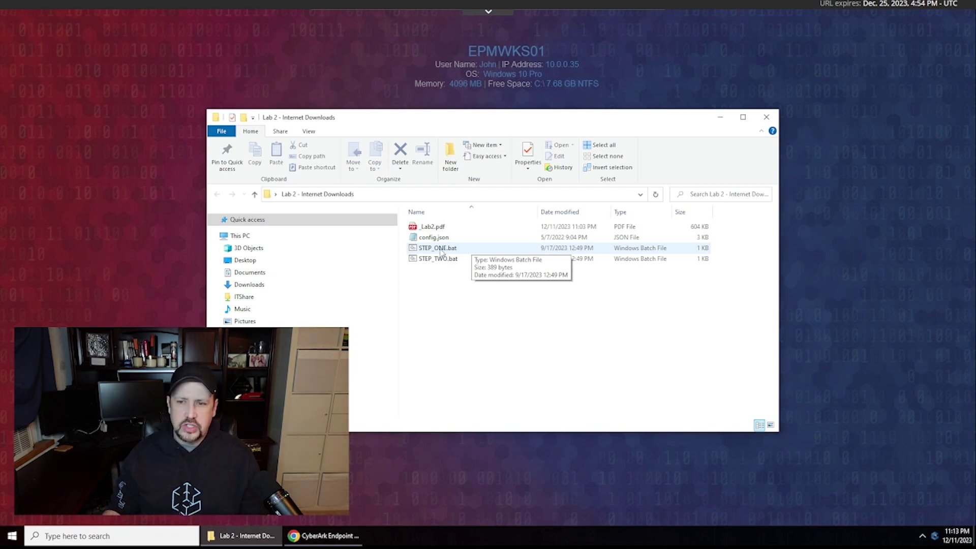
double_click(438, 248)
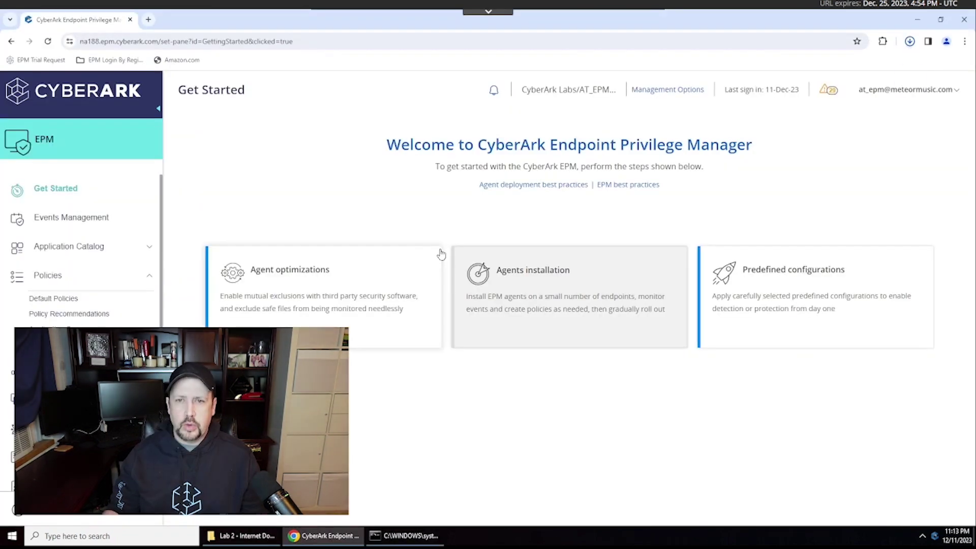
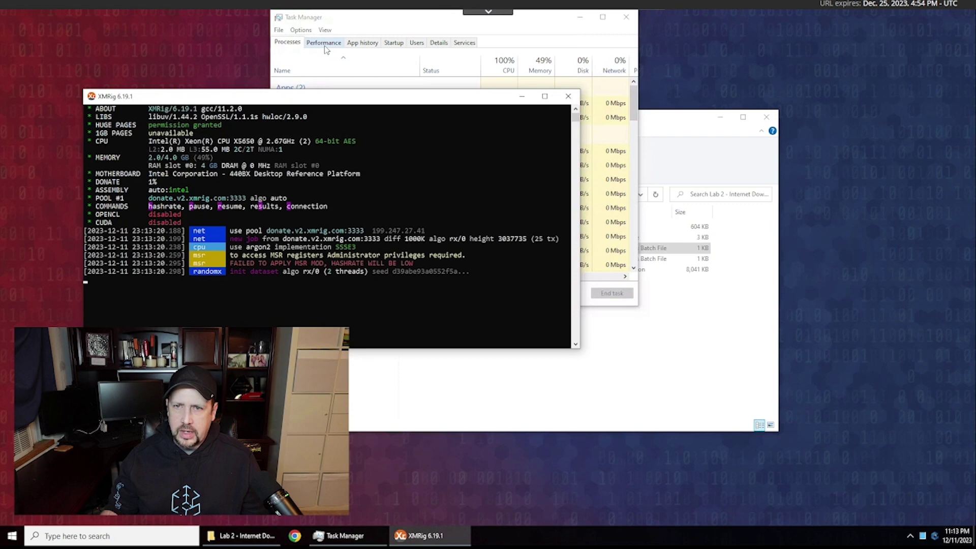
- Show Task Manager's Performance view to watch CPU utilization with XMRig running
left_click(324, 44)
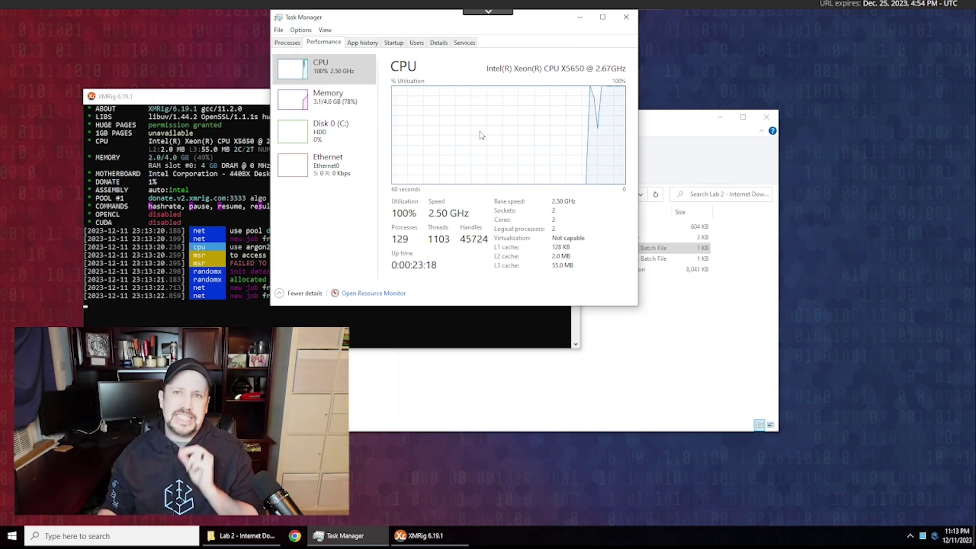
- Stop the XMRig miner with Ctrl+C and return to Task Manager to watch CPU usage drop
left_click(231, 310)
key("ctrl+c")
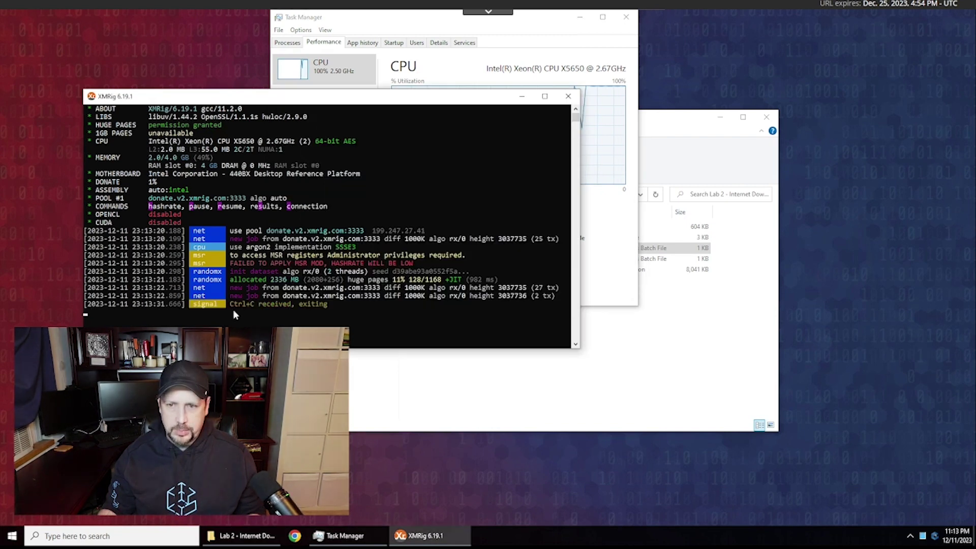
left_click(553, 21)
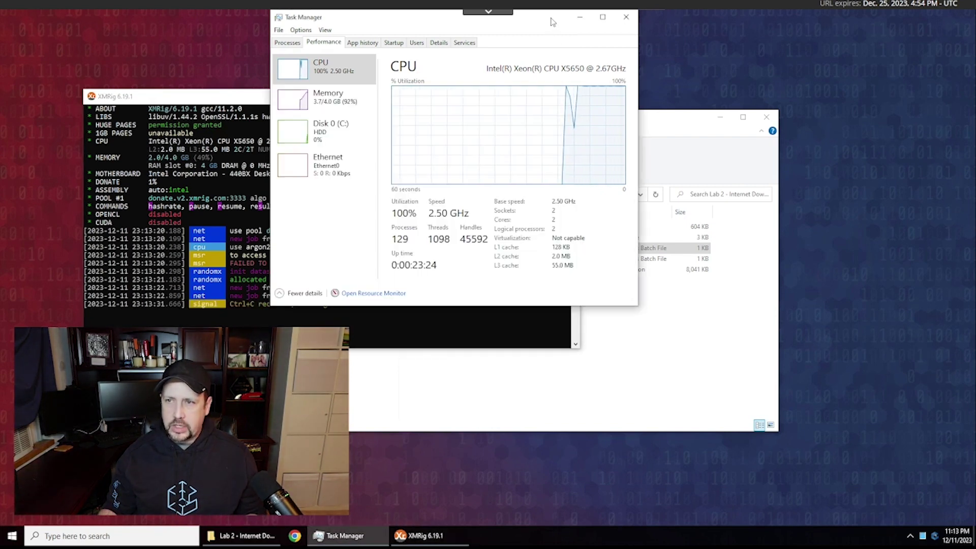
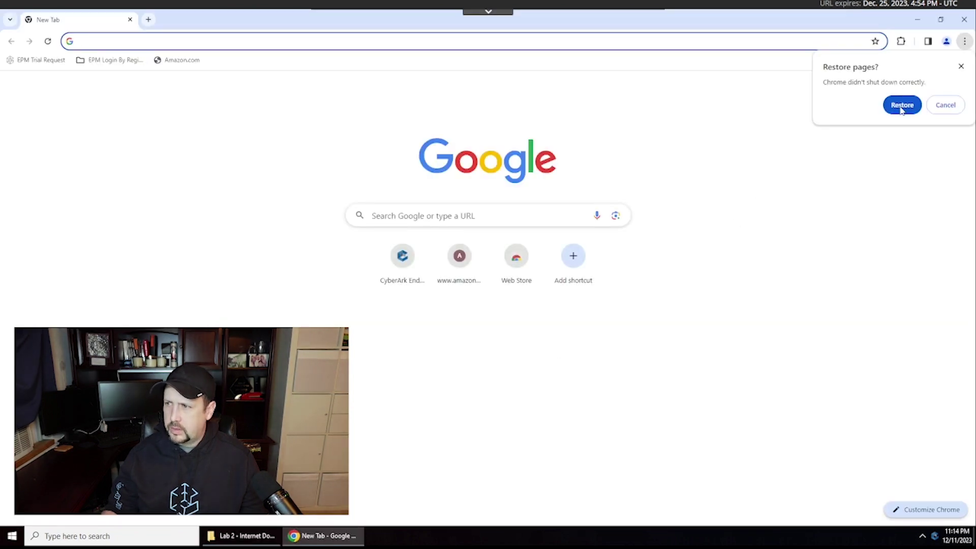
- In Default Policies, switch the internet-downloaded applications policy to Block mode and confirm
left_click(901, 106)
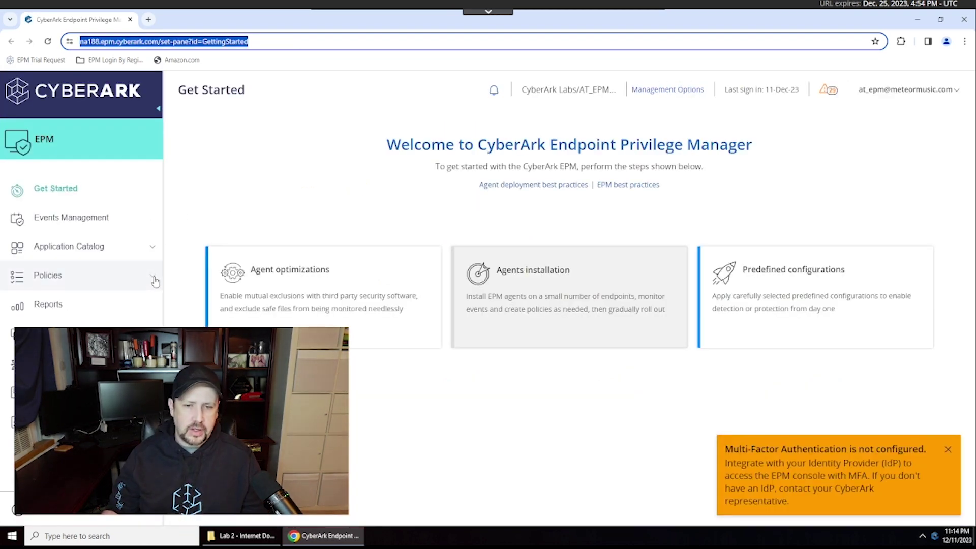
left_click(153, 278)
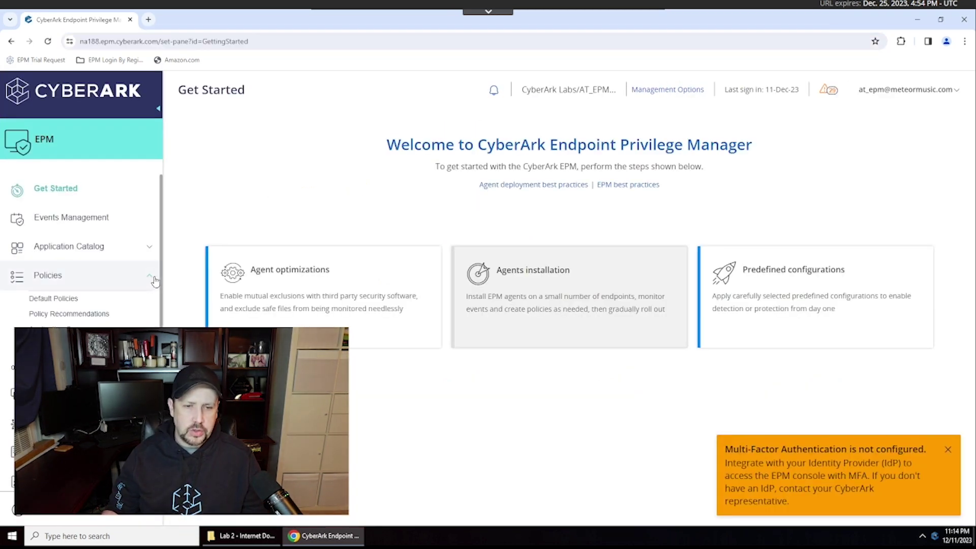
left_click(71, 300)
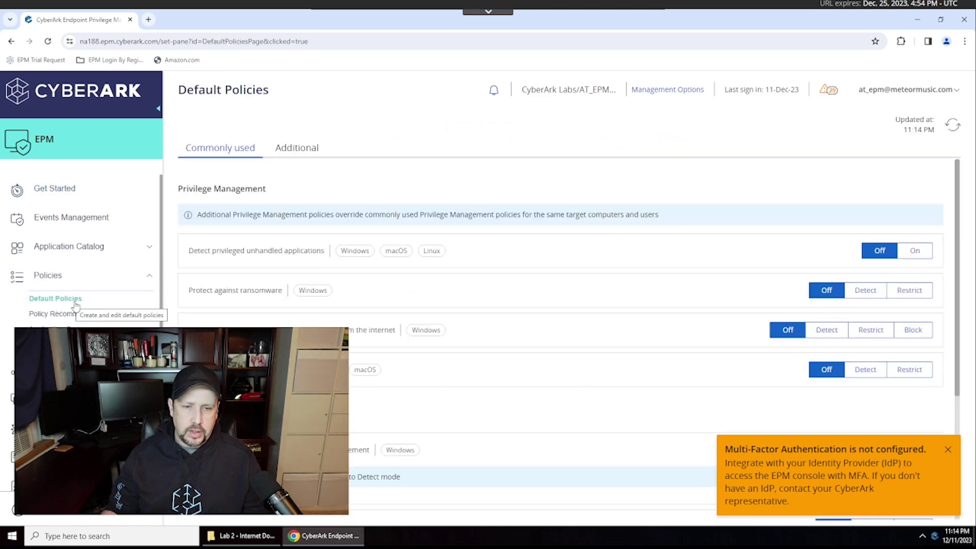
left_click(948, 452)
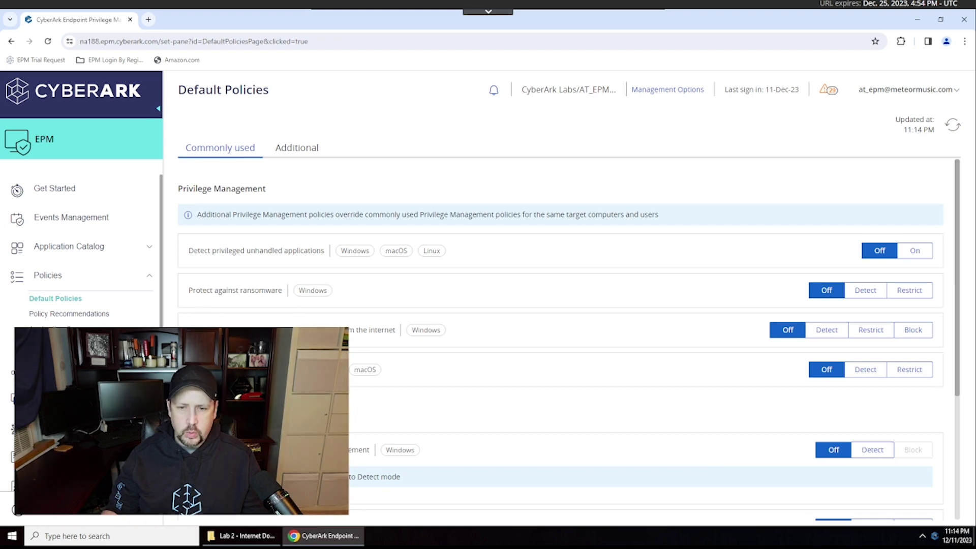
left_click_drag(187, 330, 396, 337)
left_click(714, 339)
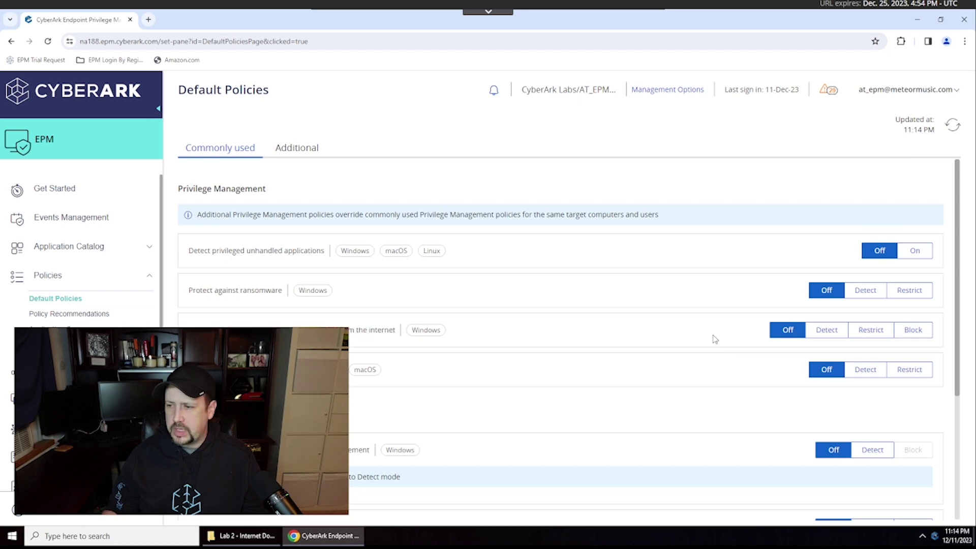
left_click(914, 331)
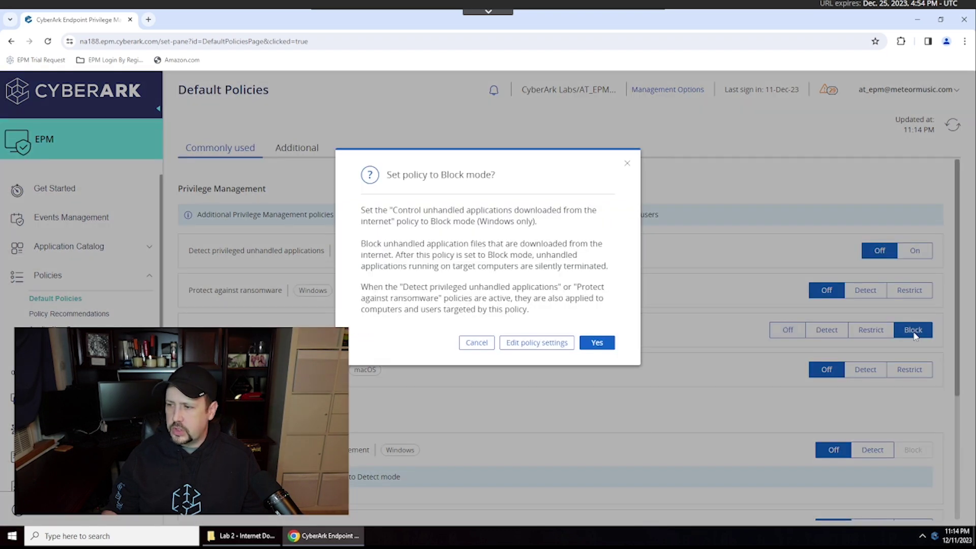
left_click(603, 343)
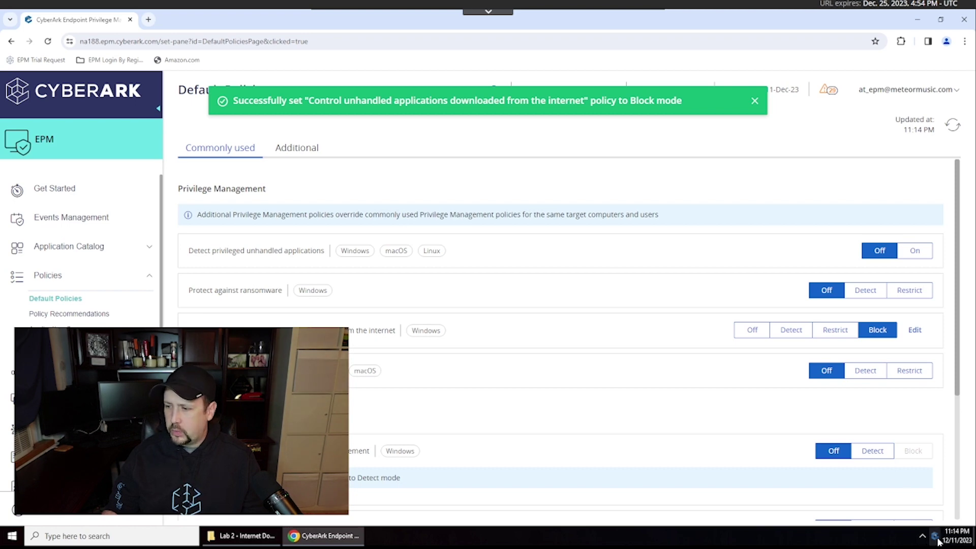
- Have the endpoint agent retrieve updated EPM settings, then minimize the browser
right_click(935, 536)
left_click(890, 521)
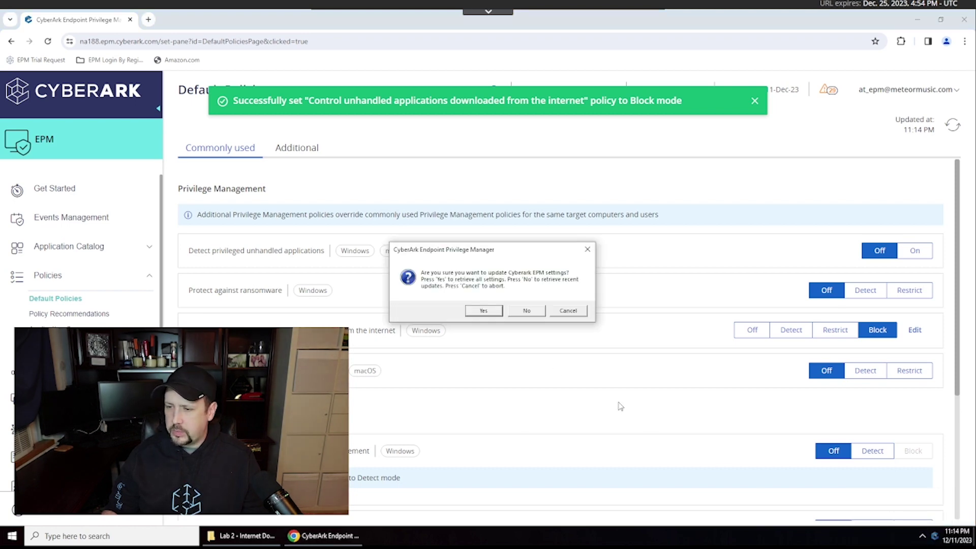
left_click(483, 311)
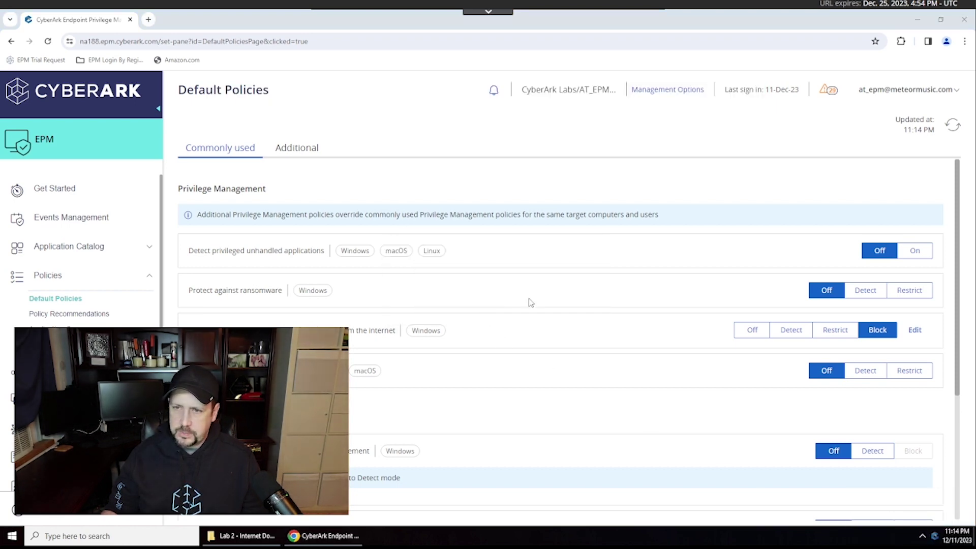
left_click(921, 24)
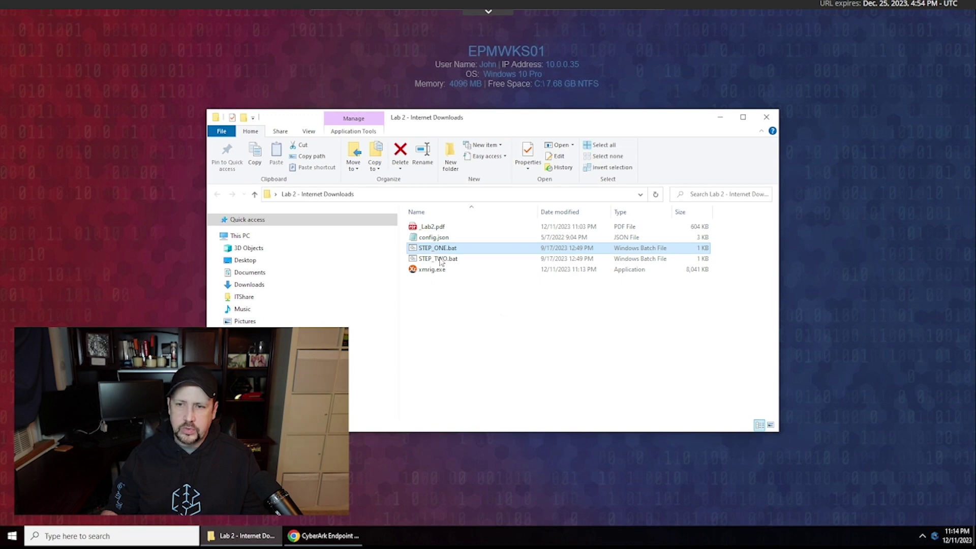
- Run STEP_ONE.bat from the Lab 2 - Internet Downloads folder
double_click(432, 250)
key("alt+Tab")
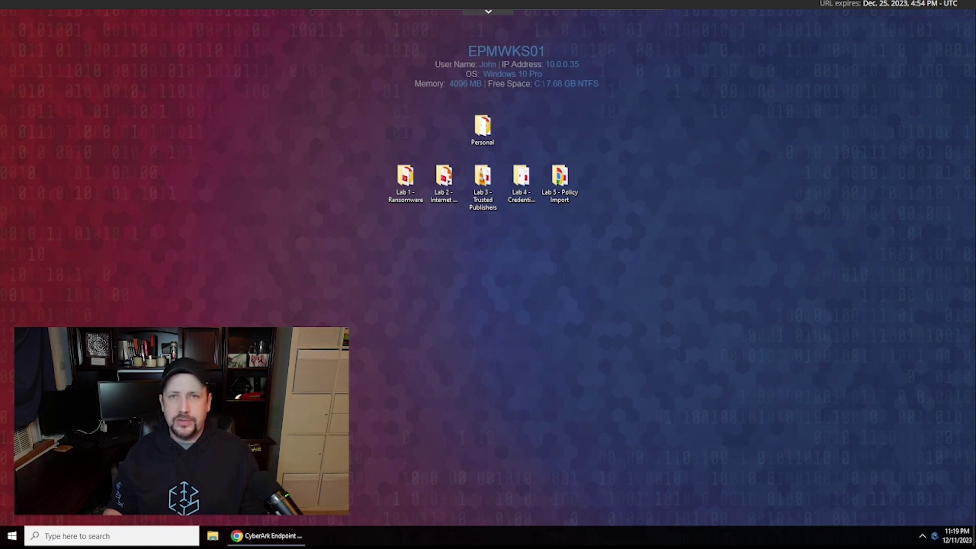
- Run vlc-3.0.09-win64.exe from Lab 3 - Trusted Publishers, allowing the unverified publisher
double_click(482, 175)
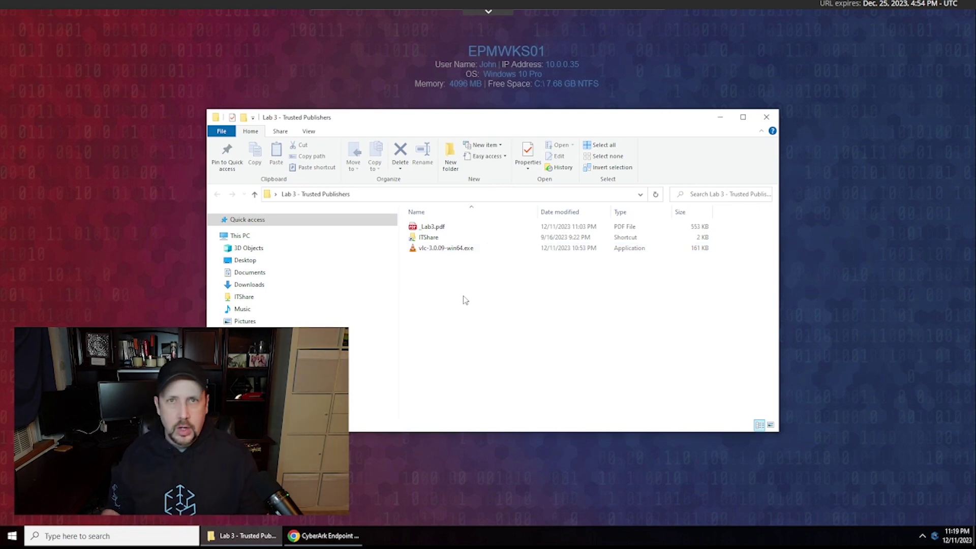
double_click(440, 250)
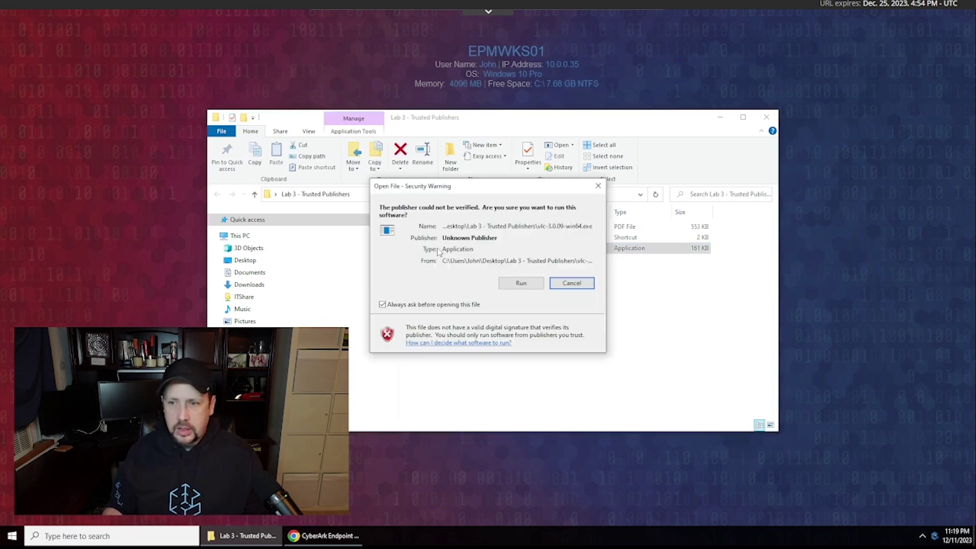
left_click(520, 284)
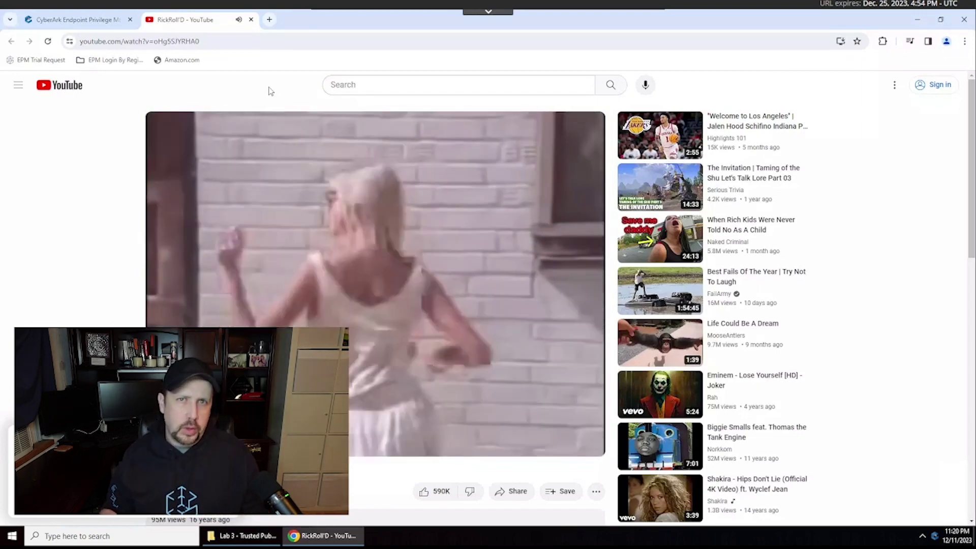
- Close the YouTube tab, return the internet-downloads policy to Block, and show the Policies list
middle_click(219, 23)
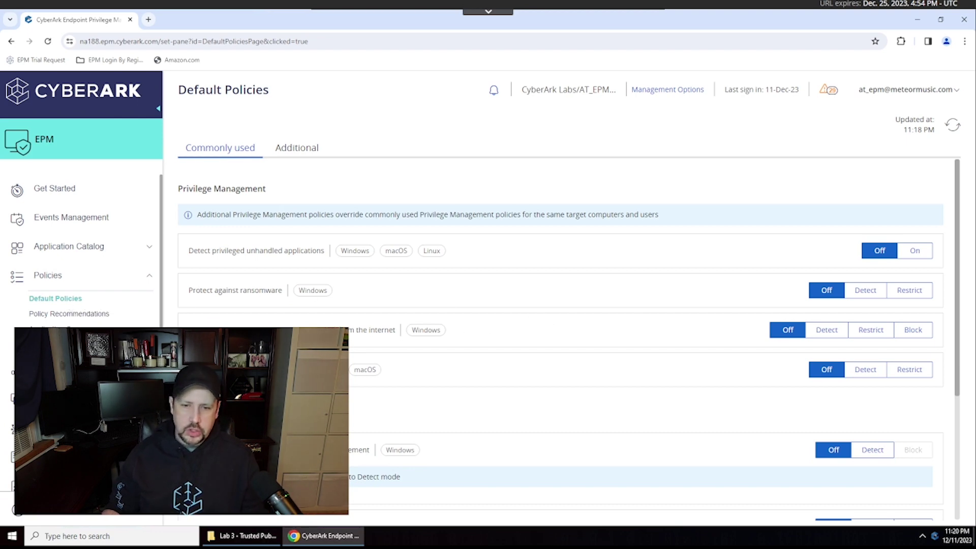
left_click_drag(189, 330, 399, 334)
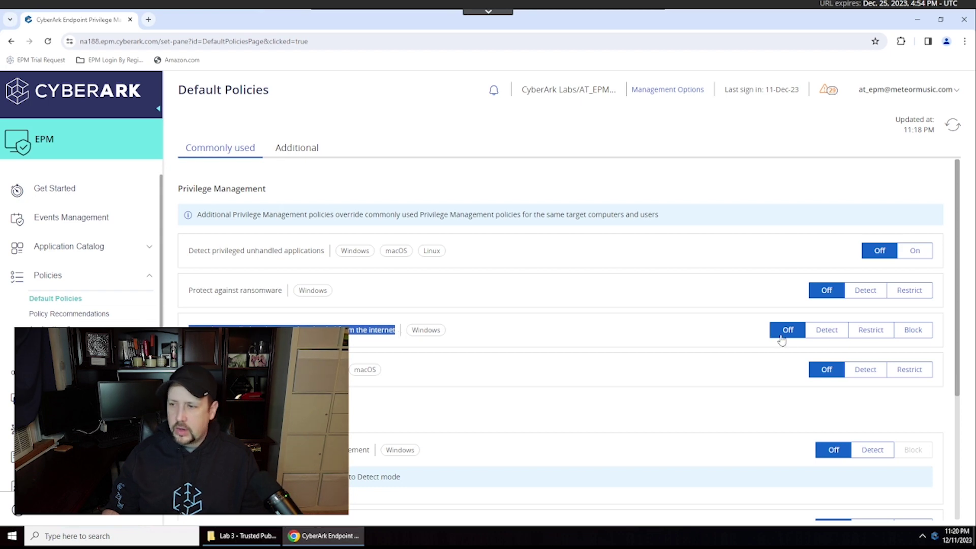
left_click(914, 333)
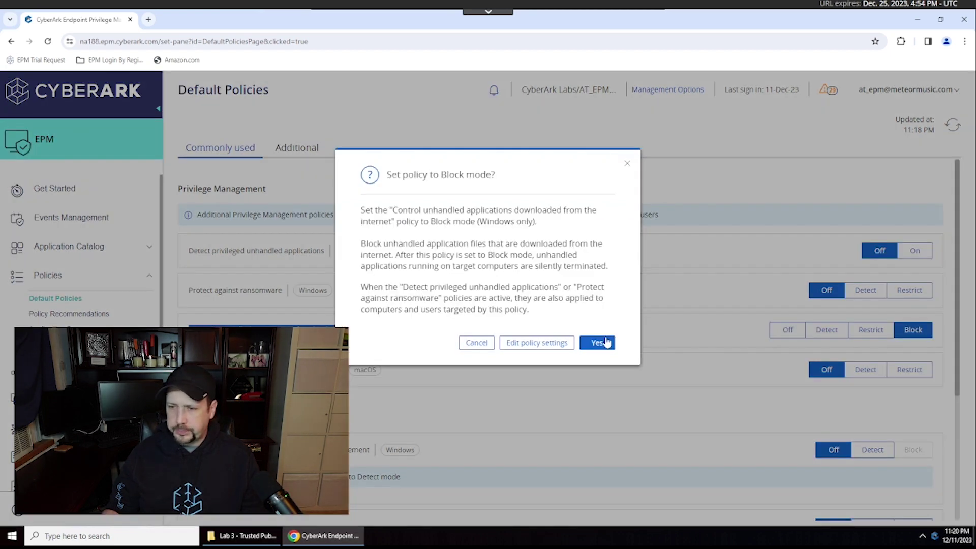
left_click(598, 343)
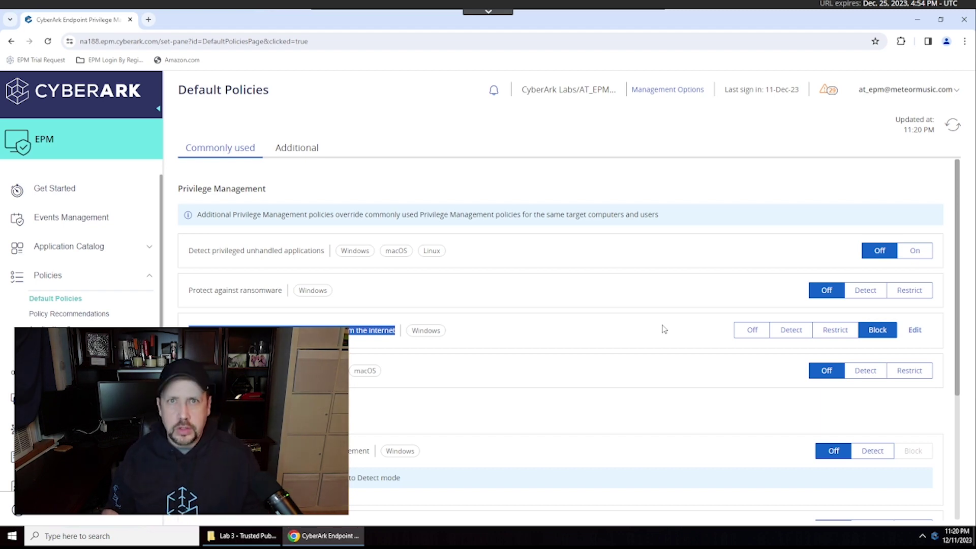
left_click(55, 279)
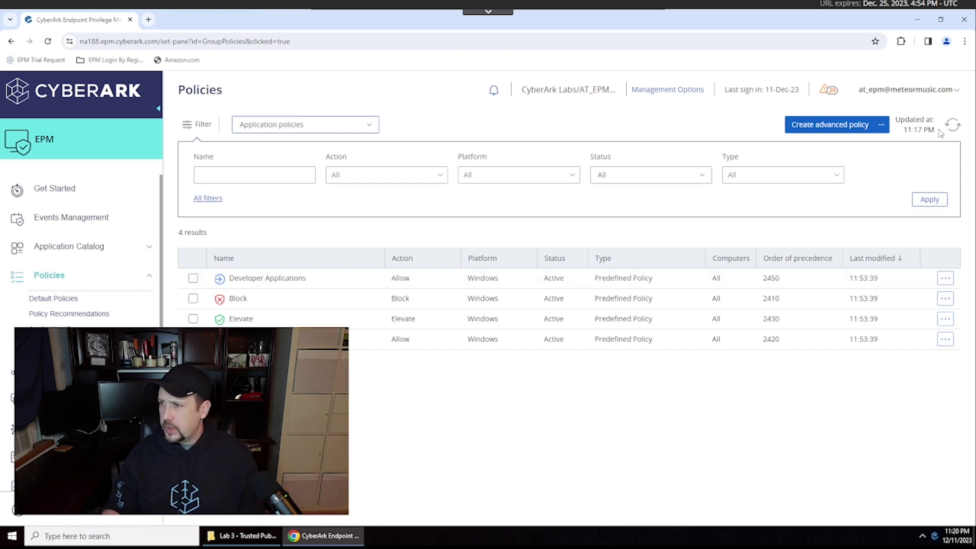
- Create a Windows trust policy of type Network share with action Allow and continue to Details
left_click(882, 127)
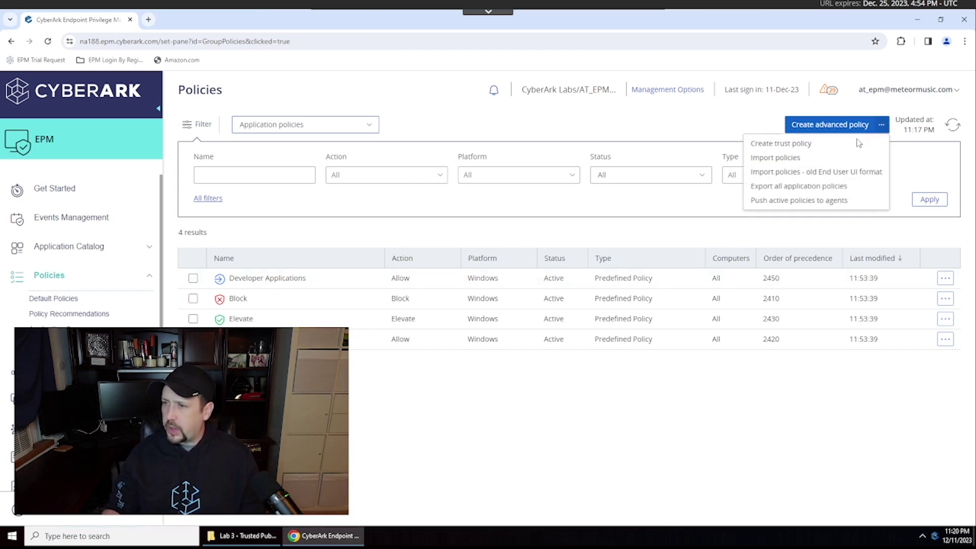
left_click(832, 146)
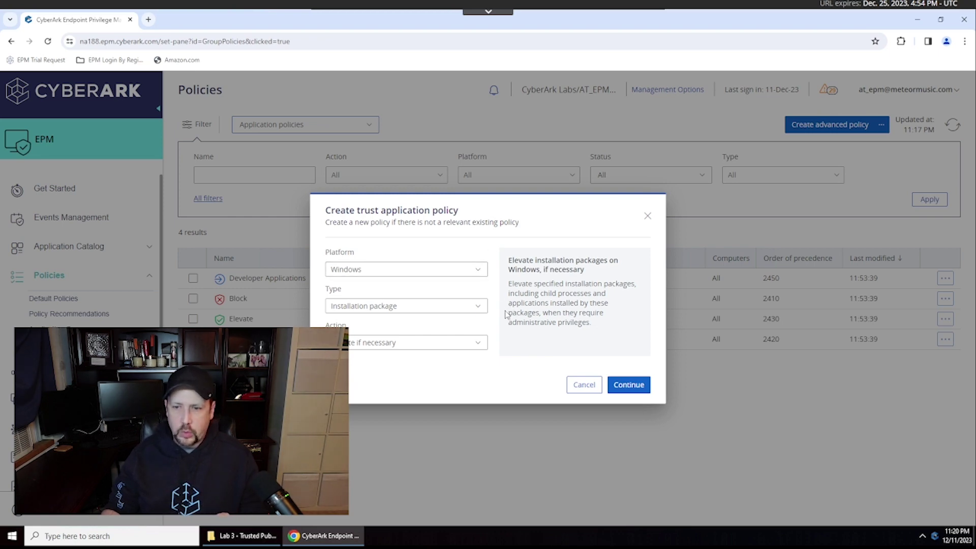
left_click(481, 347)
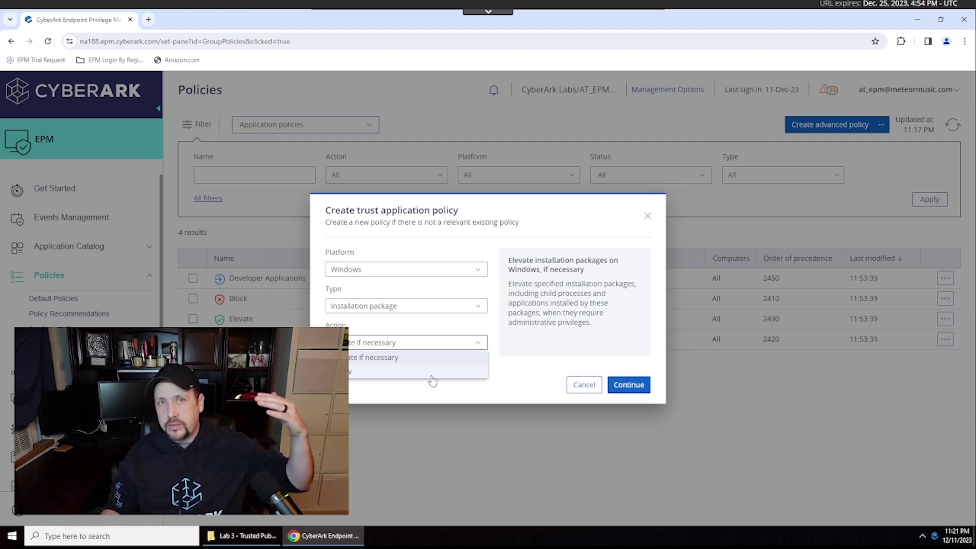
left_click(432, 380)
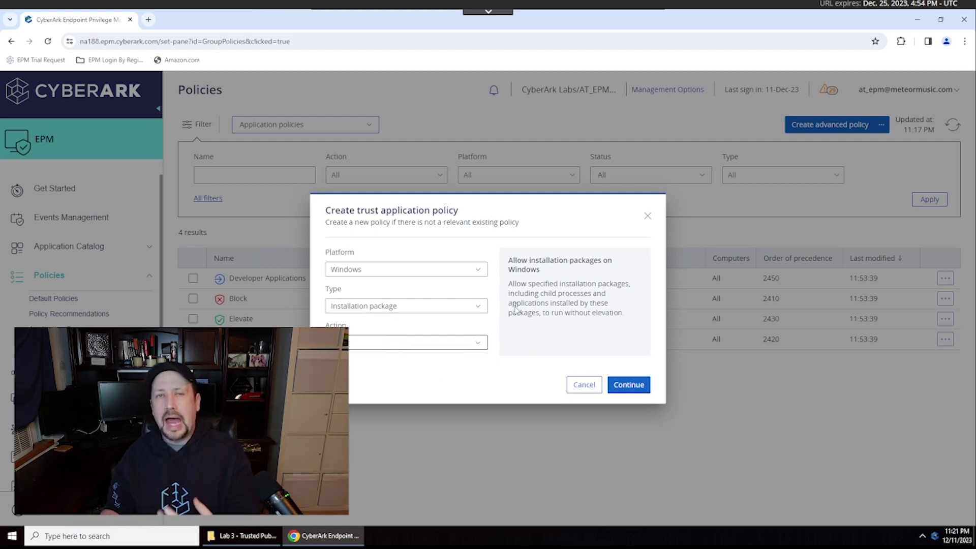
left_click(480, 308)
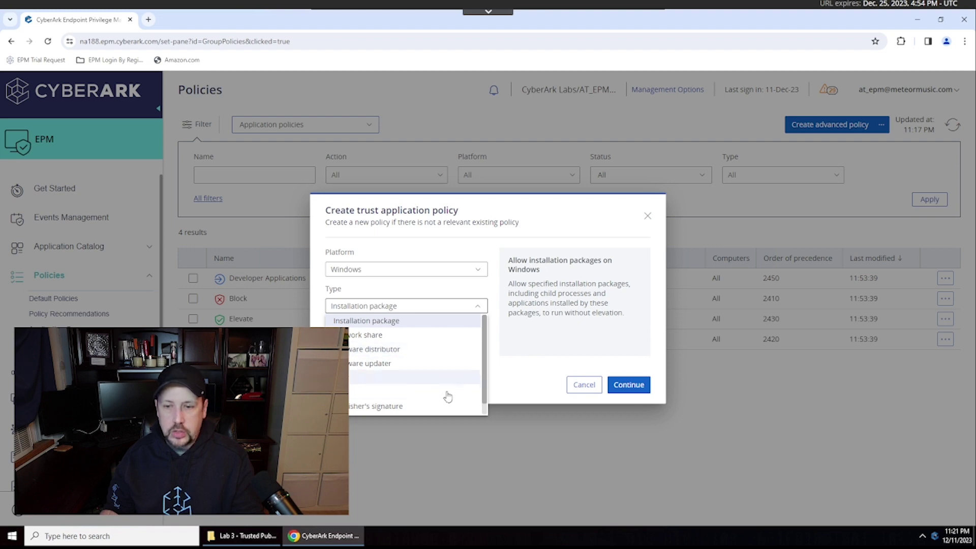
left_click(444, 335)
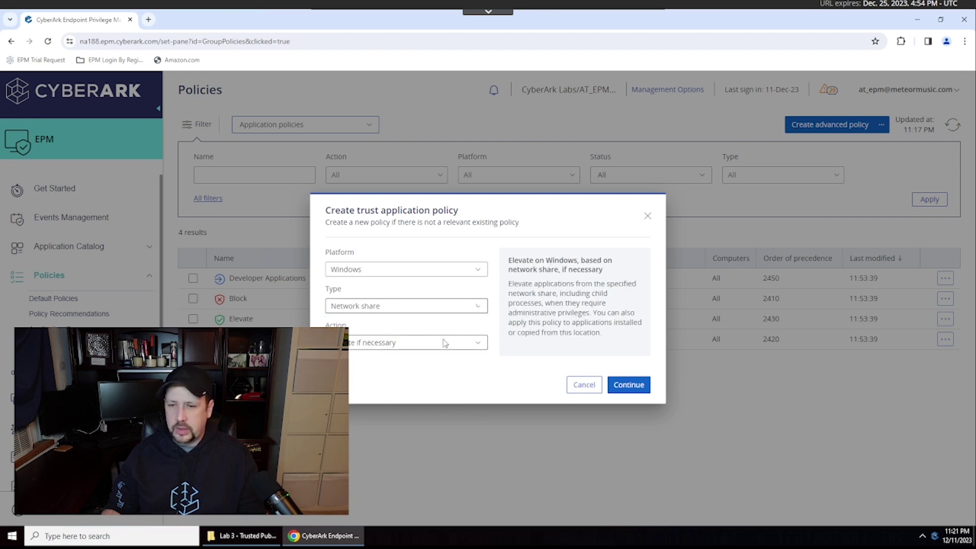
left_click(458, 345)
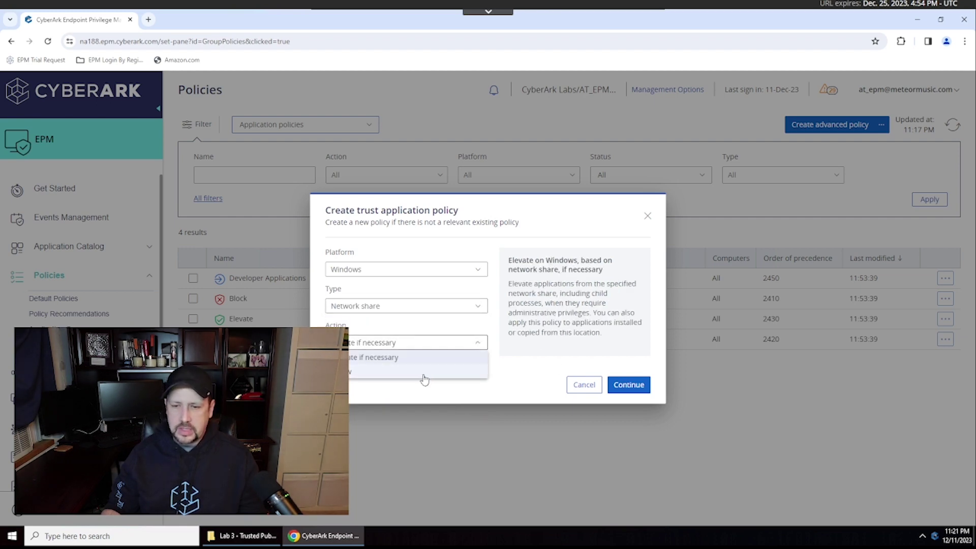
left_click(443, 372)
left_click(633, 390)
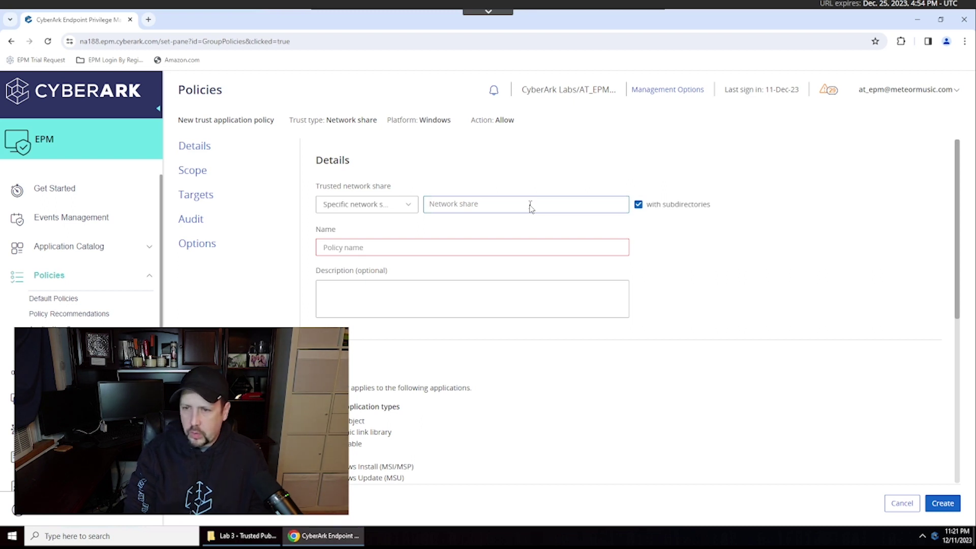
- Create the ITshare policy trusting the \\epmwks01\ITshare network share
type("\\\\epmwks01\\ITshare")
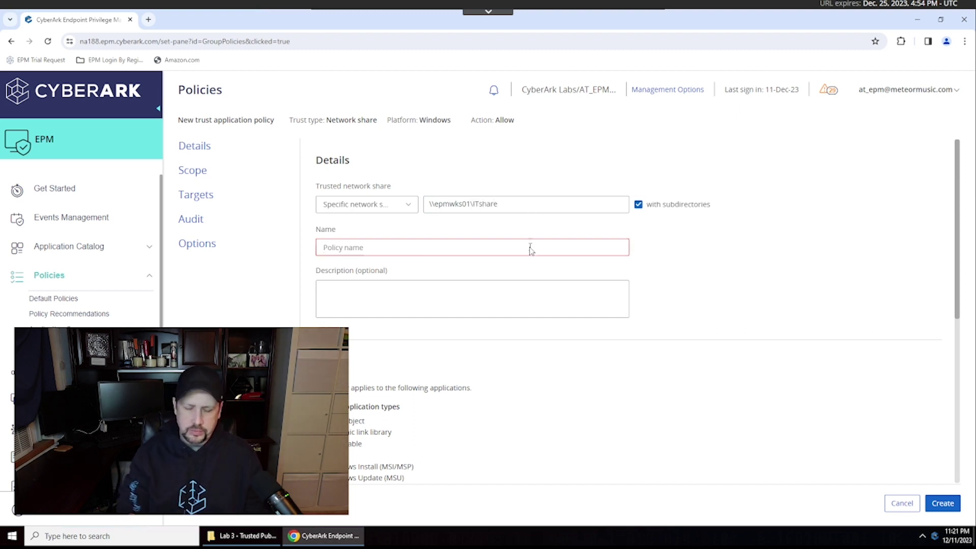
left_click(530, 249)
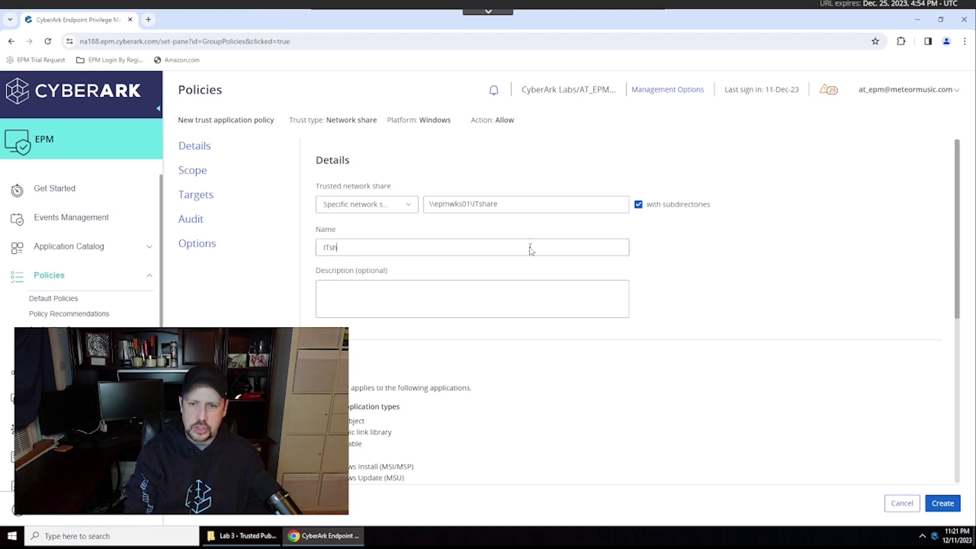
left_click(942, 504)
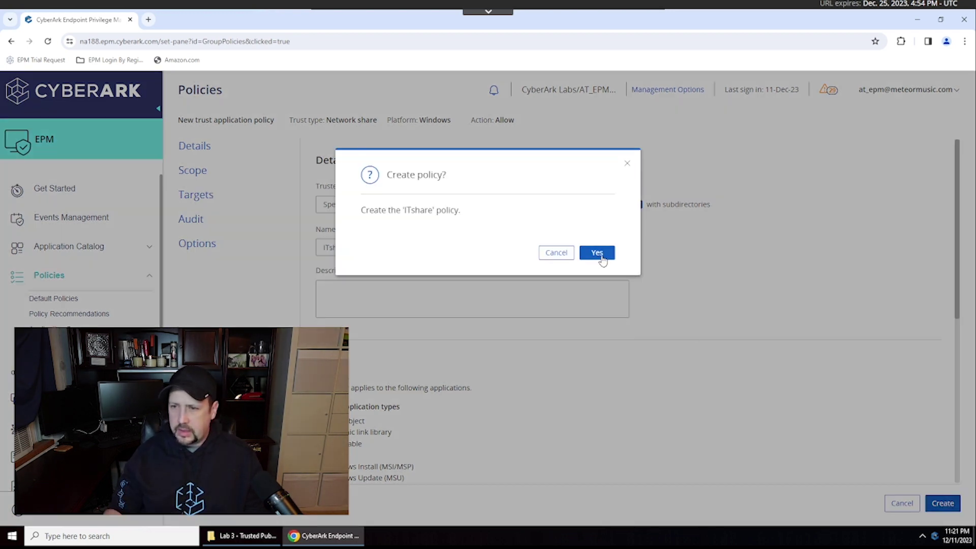
left_click(600, 253)
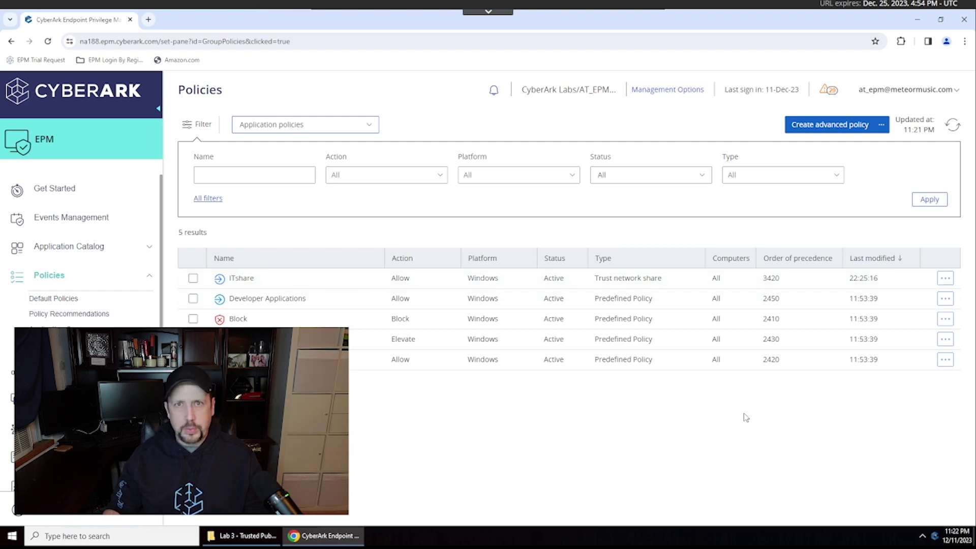
- Refresh the endpoint's EPM settings from the tray agent and minimize the browser
right_click(938, 537)
left_click(887, 519)
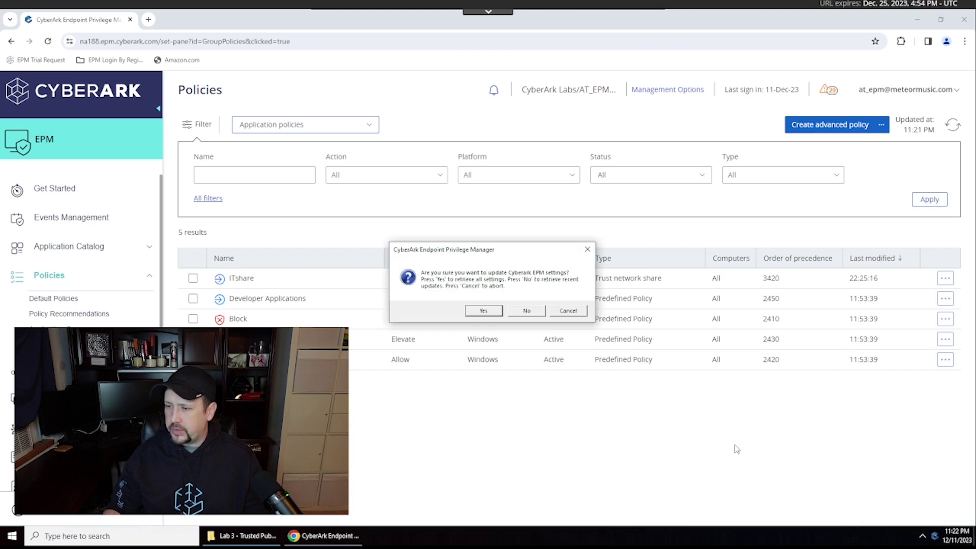
left_click(483, 312)
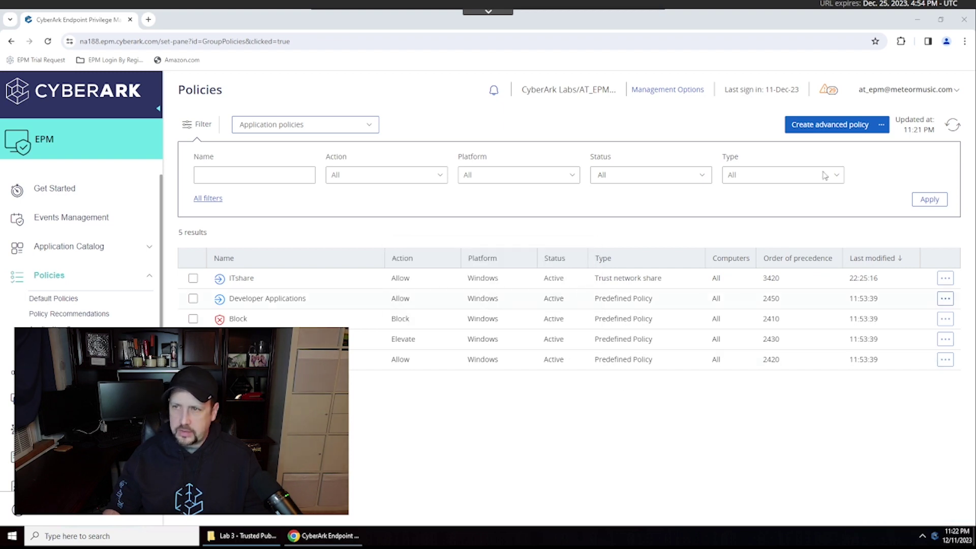
left_click(918, 20)
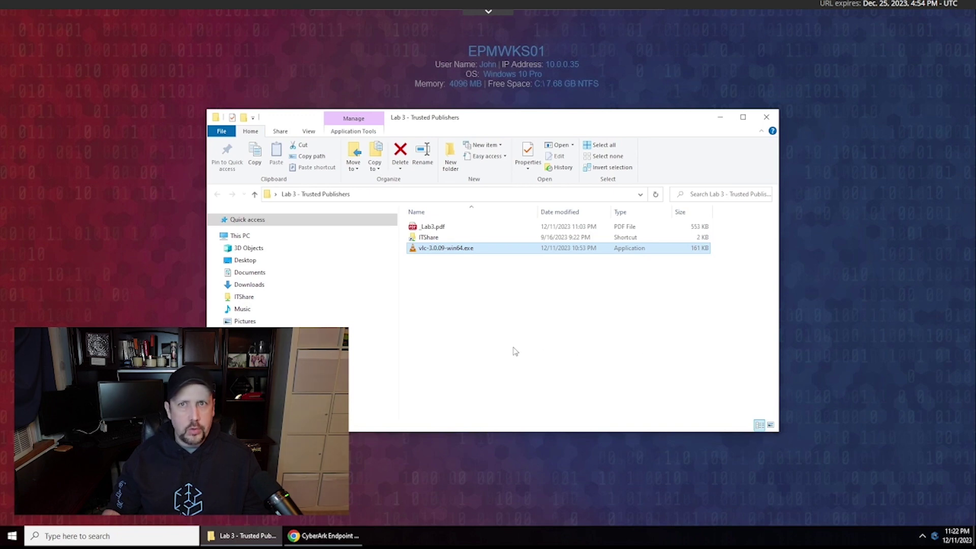
double_click(429, 252)
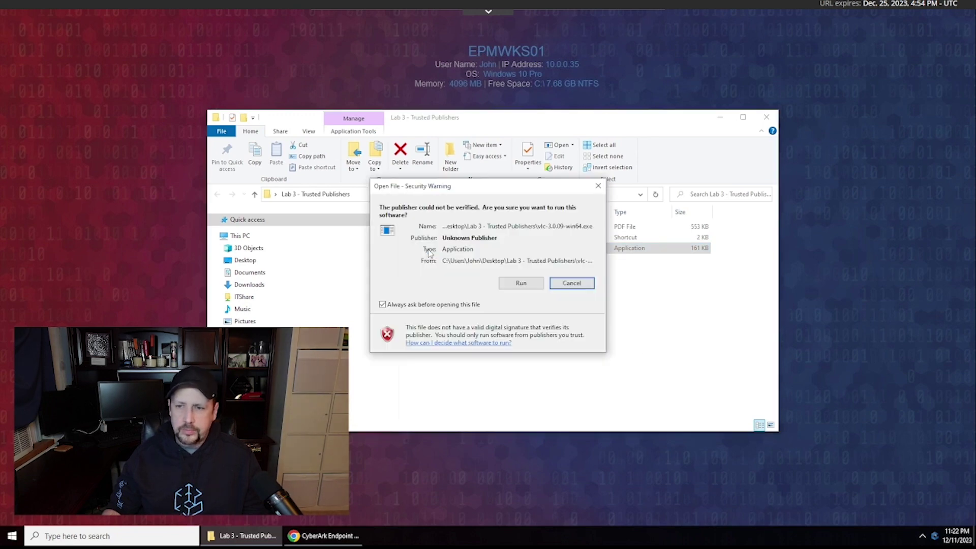
left_click(524, 285)
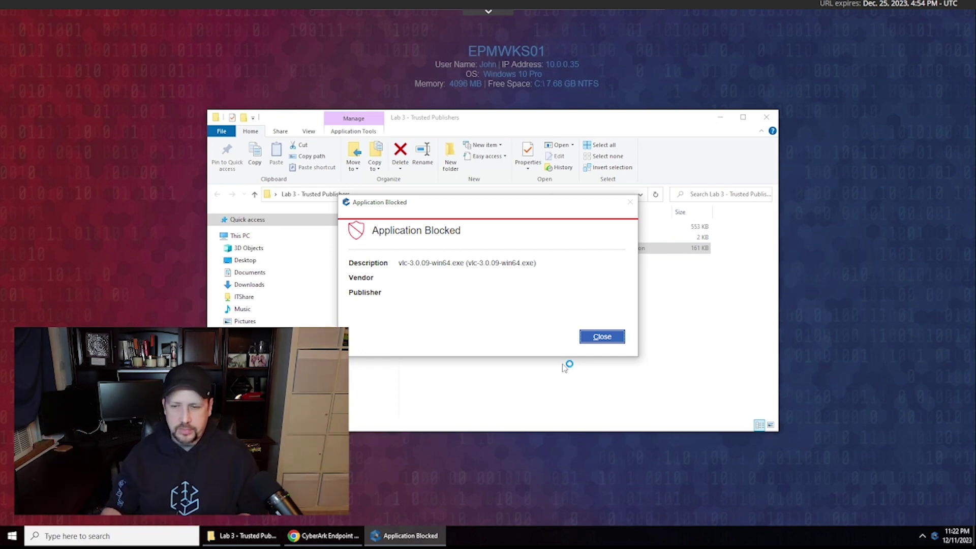
left_click(602, 337)
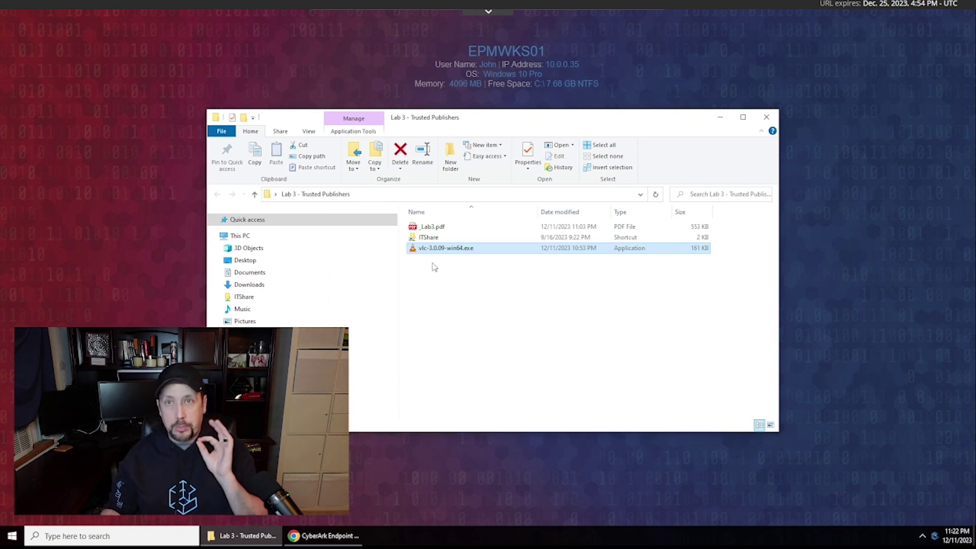
- Launch vlc-3.0.09-win64.exe from the ITShare folder, approve admin rights, choose English, and proceed
double_click(430, 237)
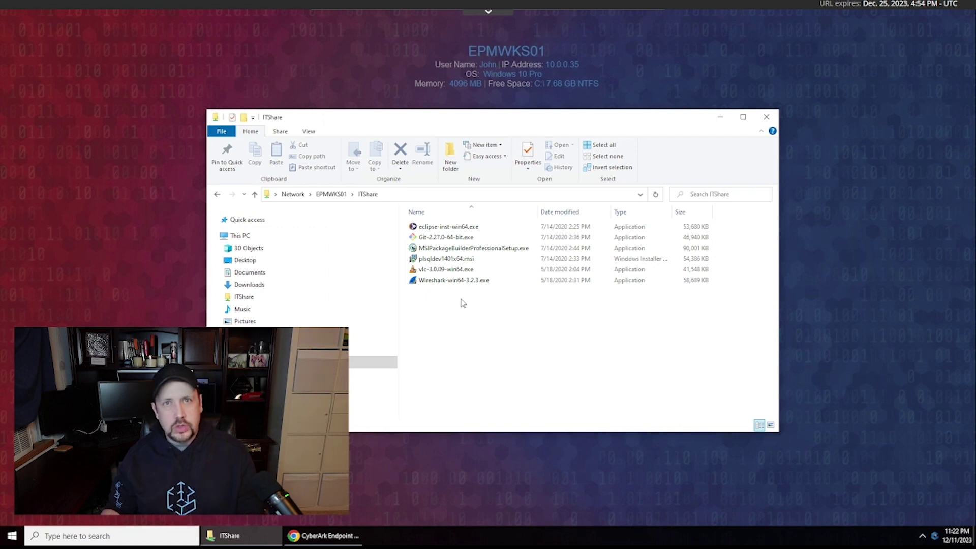
double_click(458, 270)
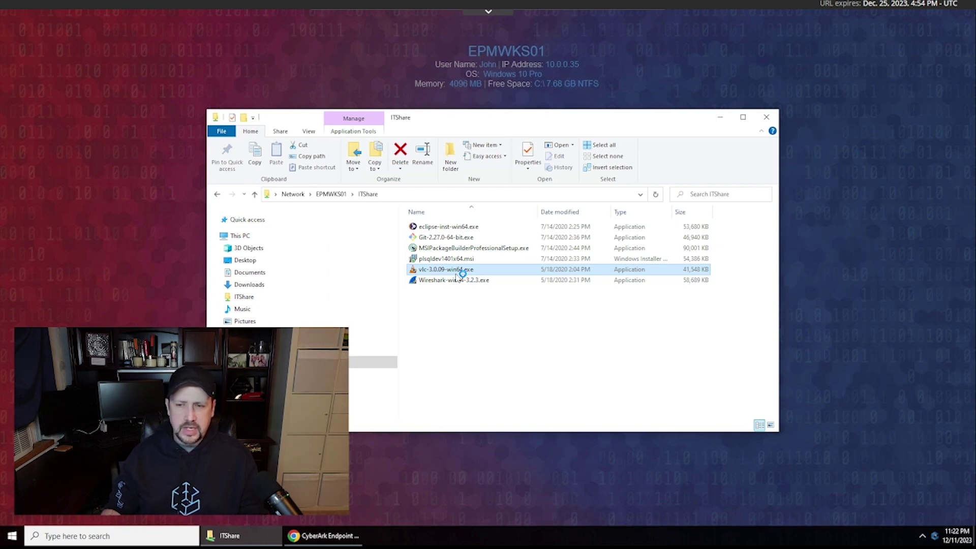
left_click(451, 383)
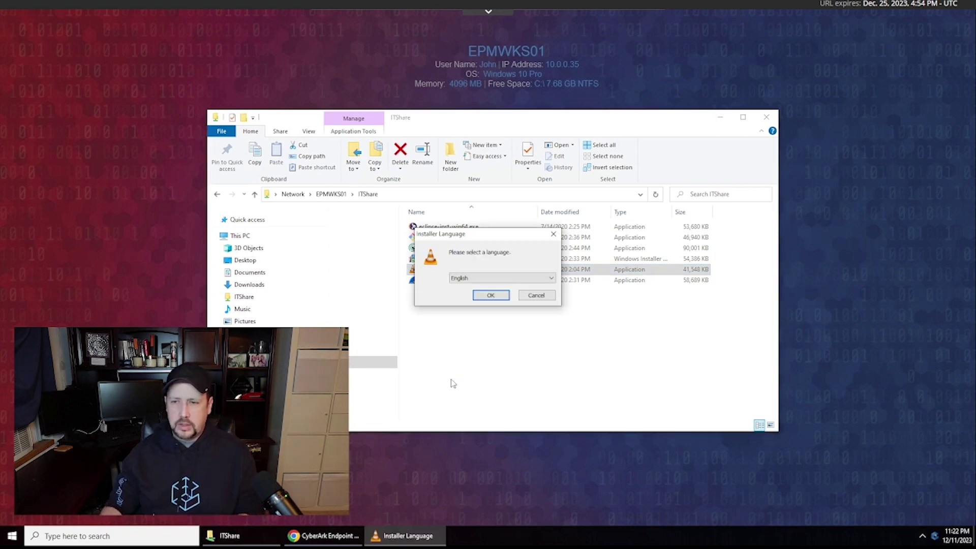
left_click(490, 295)
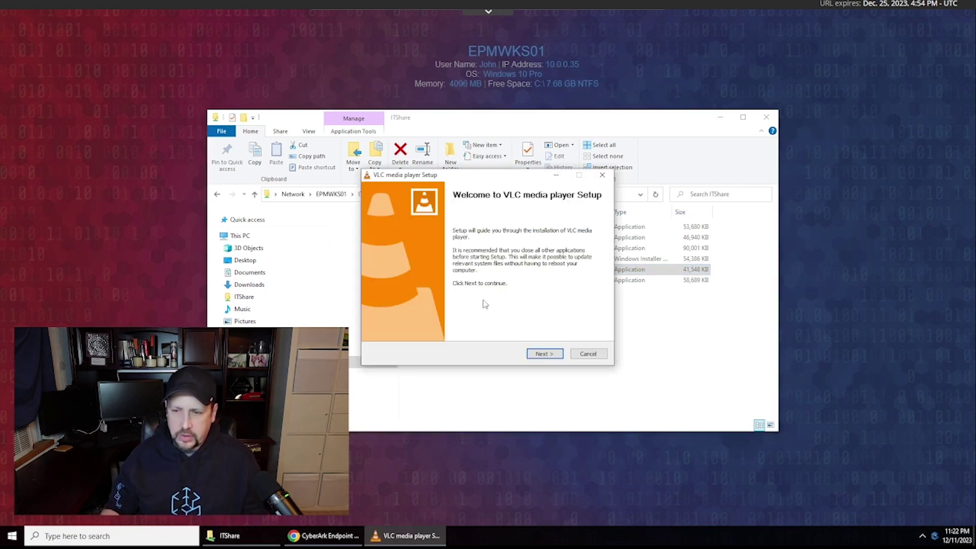
left_click(542, 351)
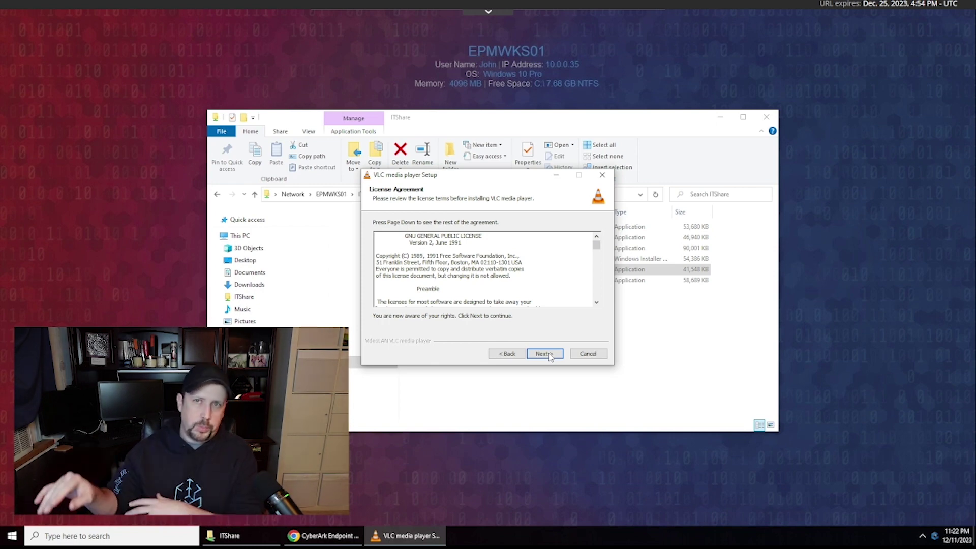
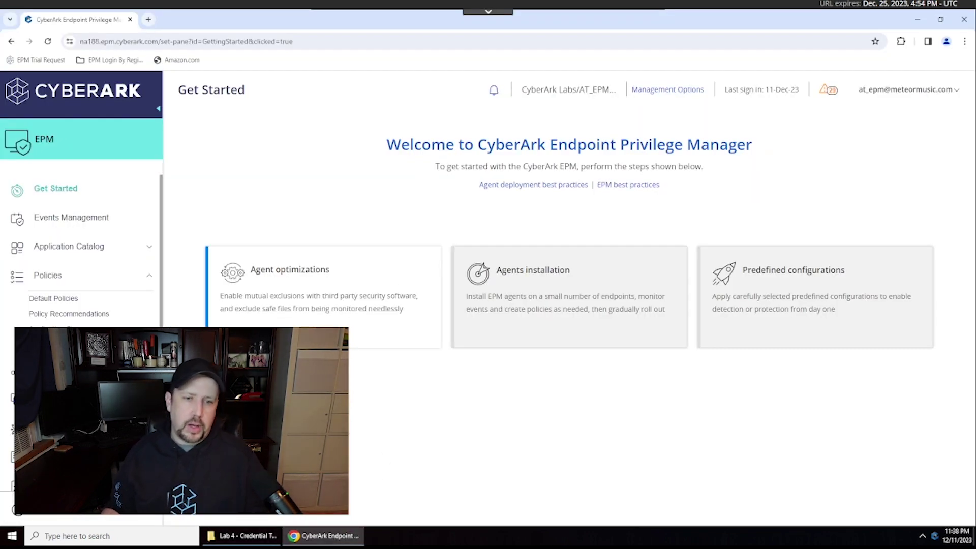
- Filter the Policies page to show Privilege threat protection policies
left_click(50, 276)
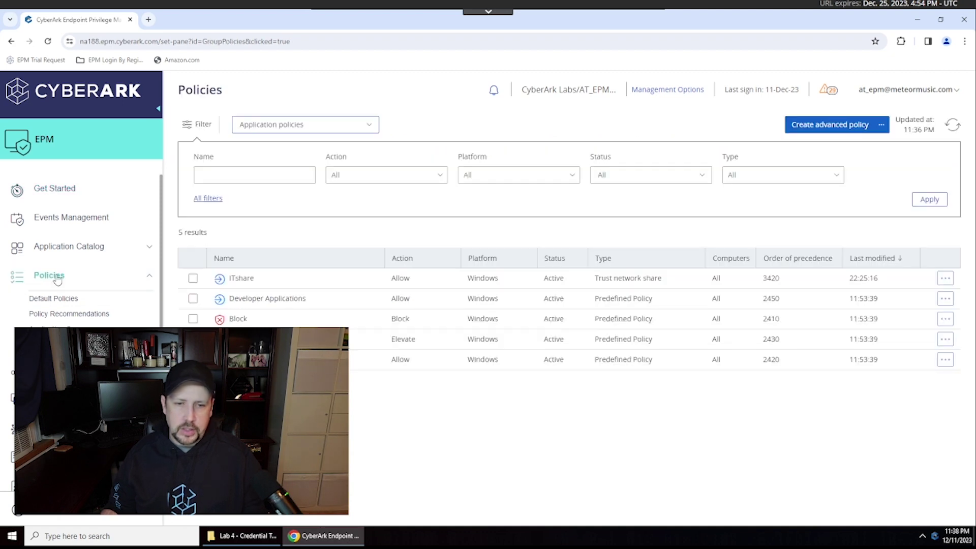
left_click(371, 127)
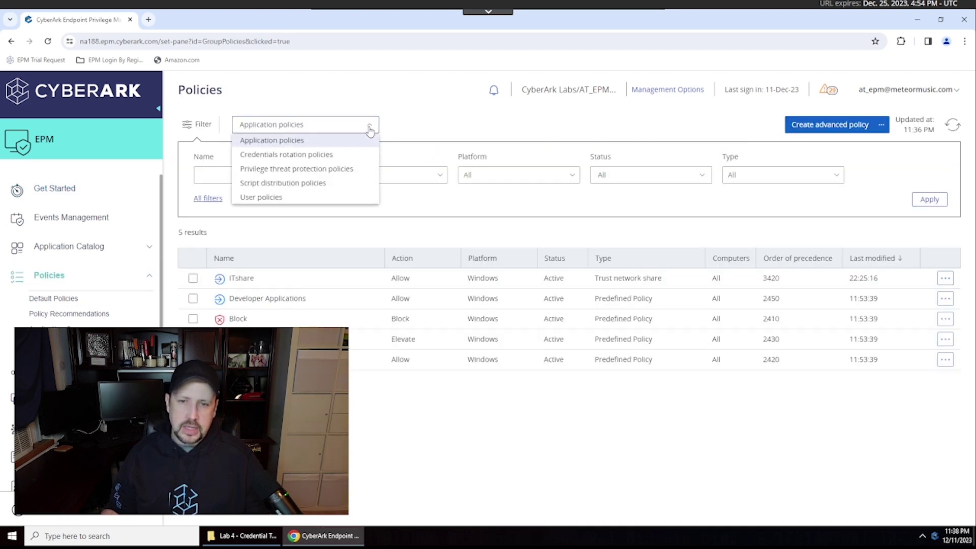
left_click(344, 173)
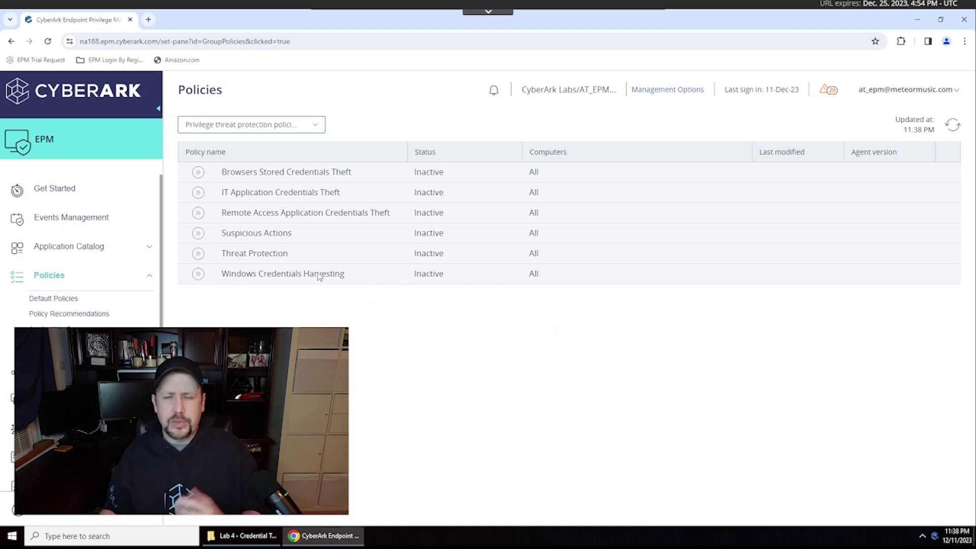
- Under Browsers Stored Credentials Theft, set Chrome Credentials Theft to Block and confirm
left_click(197, 173)
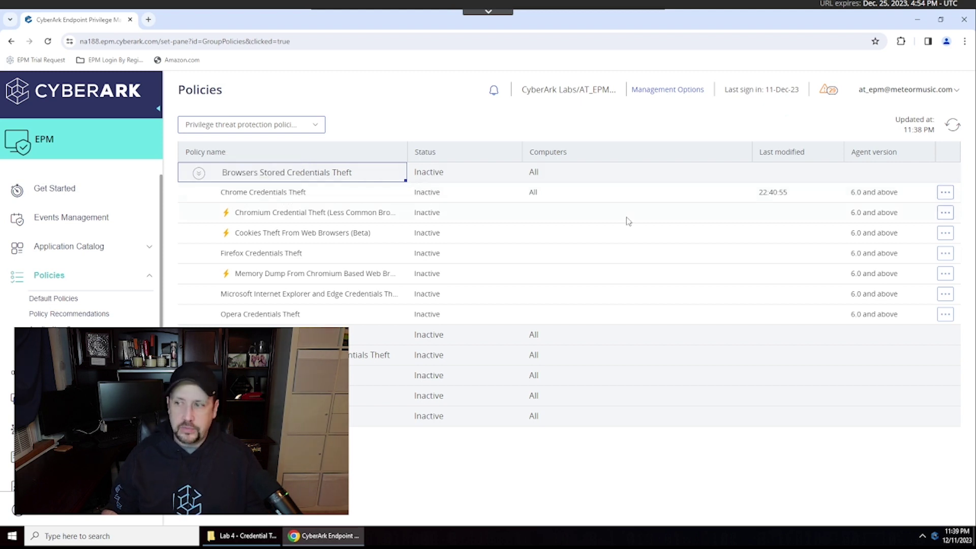
left_click(945, 192)
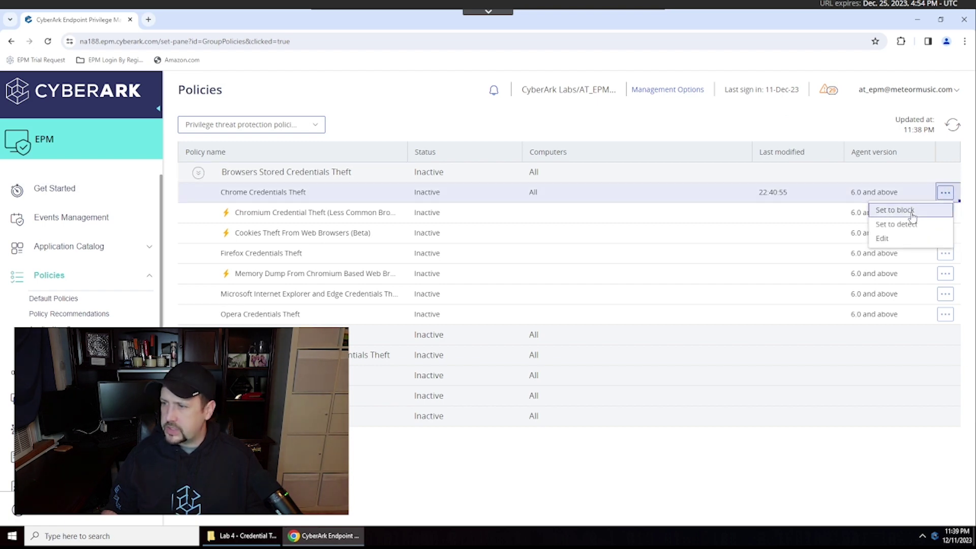
left_click(911, 213)
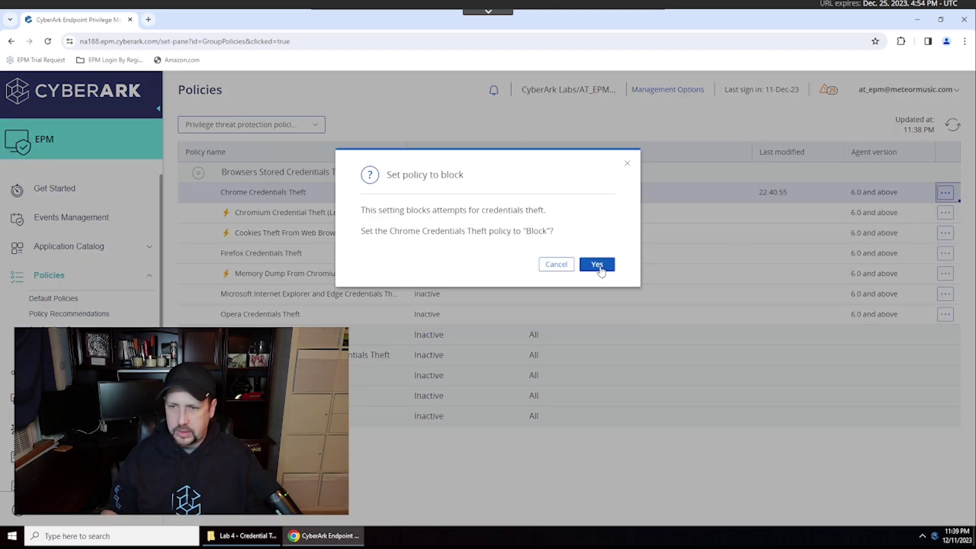
left_click(598, 265)
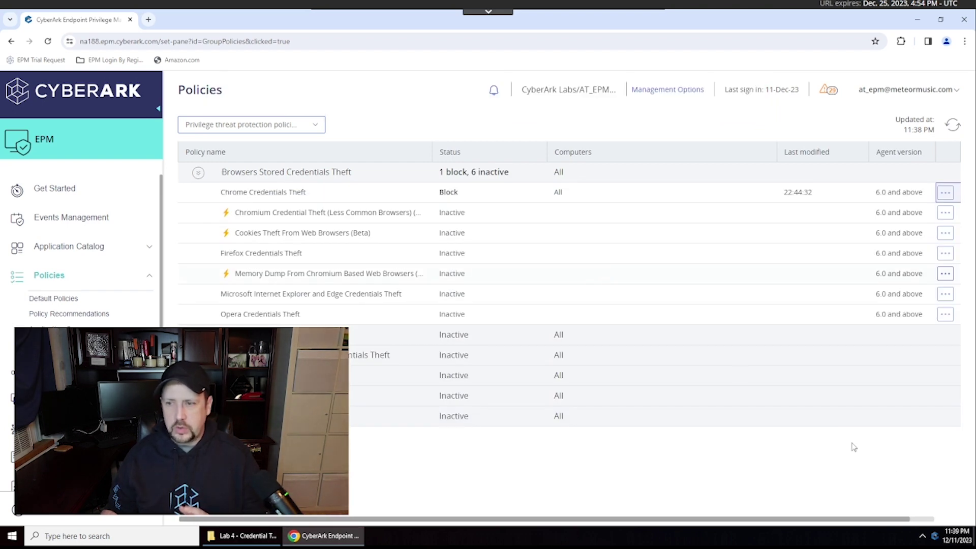
- Request updated settings from the EPM tray agent and confirm retrieving them
right_click(934, 536)
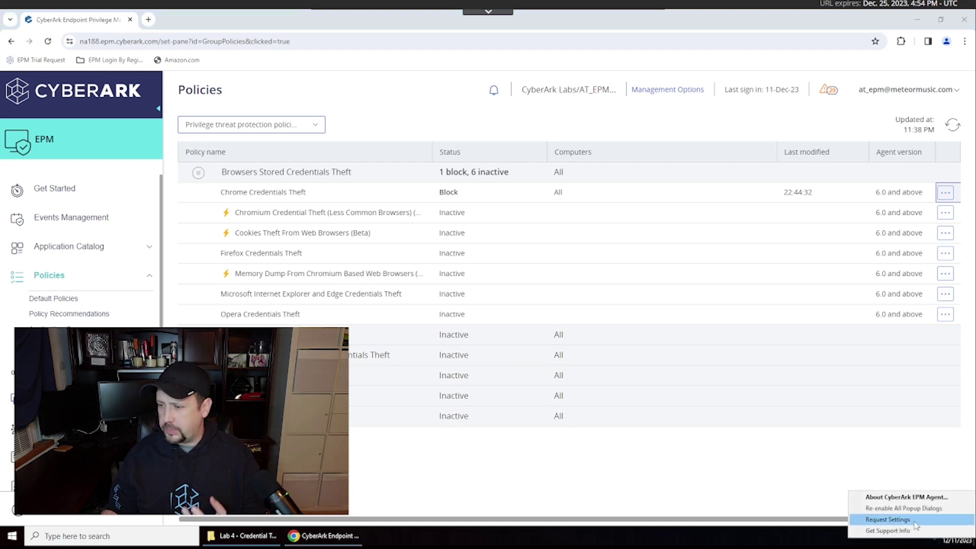
left_click(914, 521)
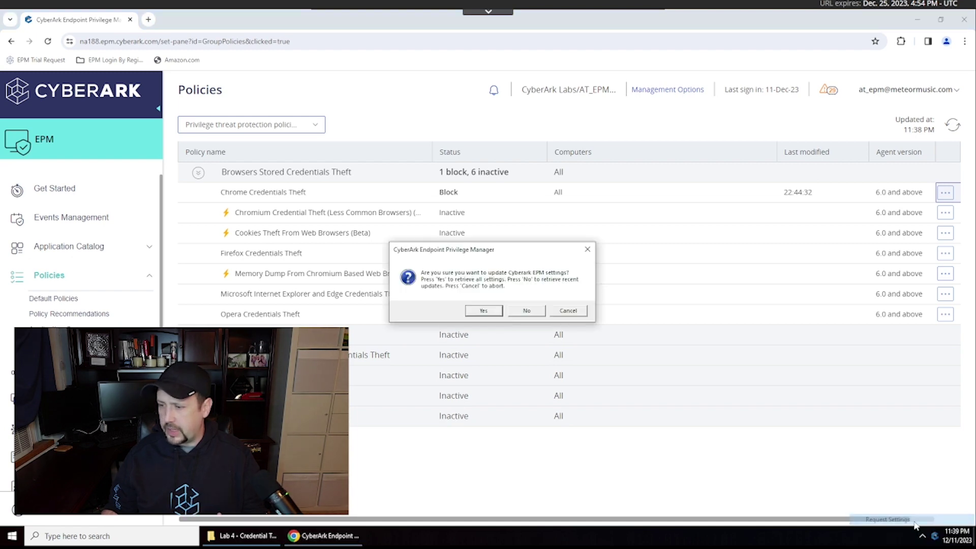
left_click(483, 310)
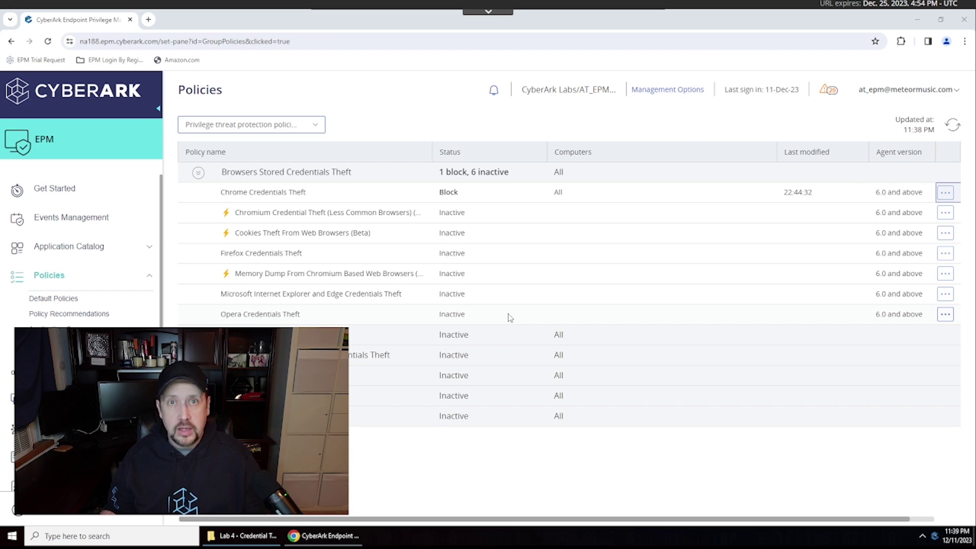
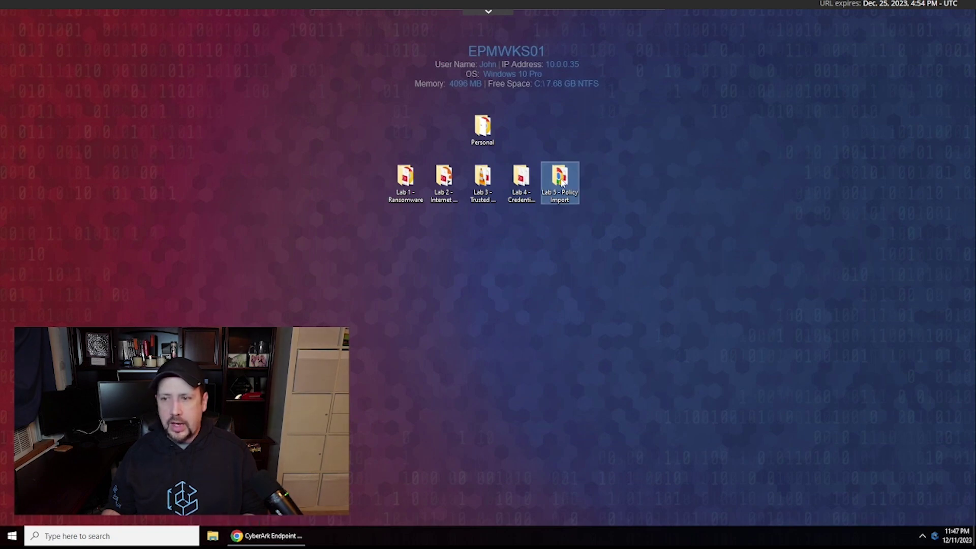
- In the Lab 5 - Policy Import folder, show that the Amazon.com shortcut opens a fake Hack the Planet page
double_click(543, 194)
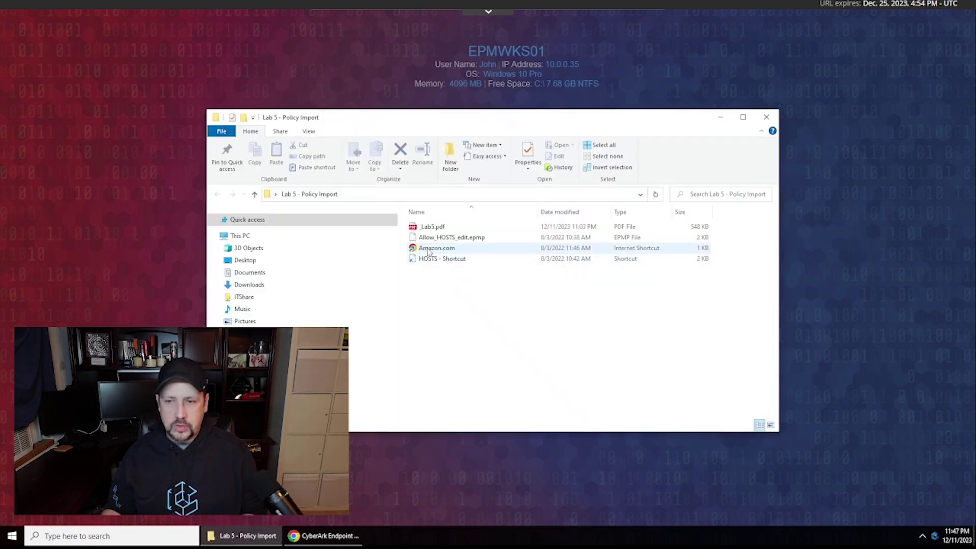
double_click(427, 249)
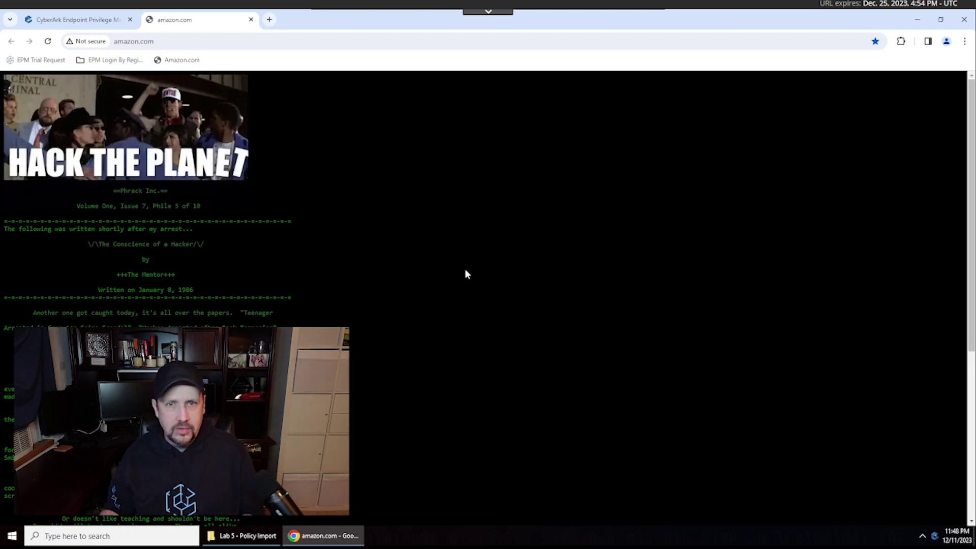
left_click(251, 20)
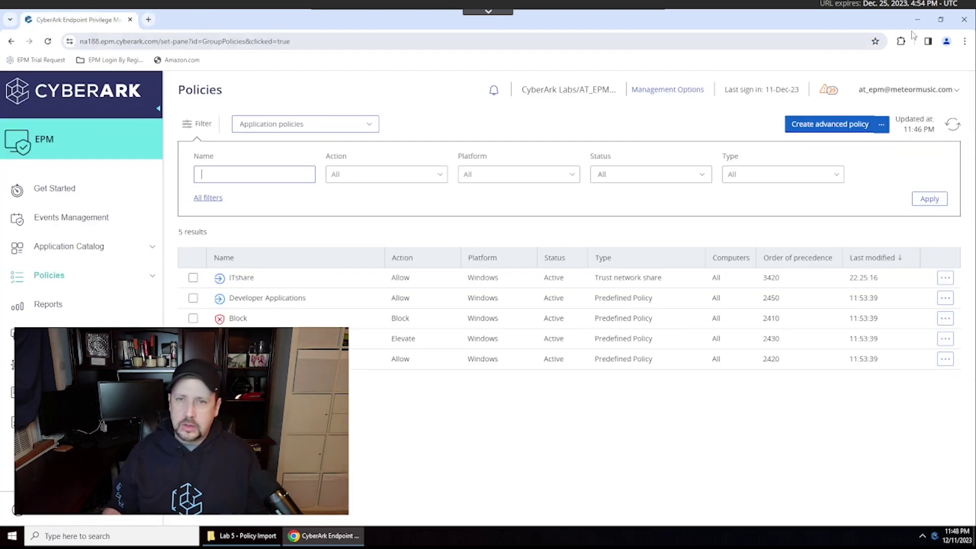
left_click(918, 19)
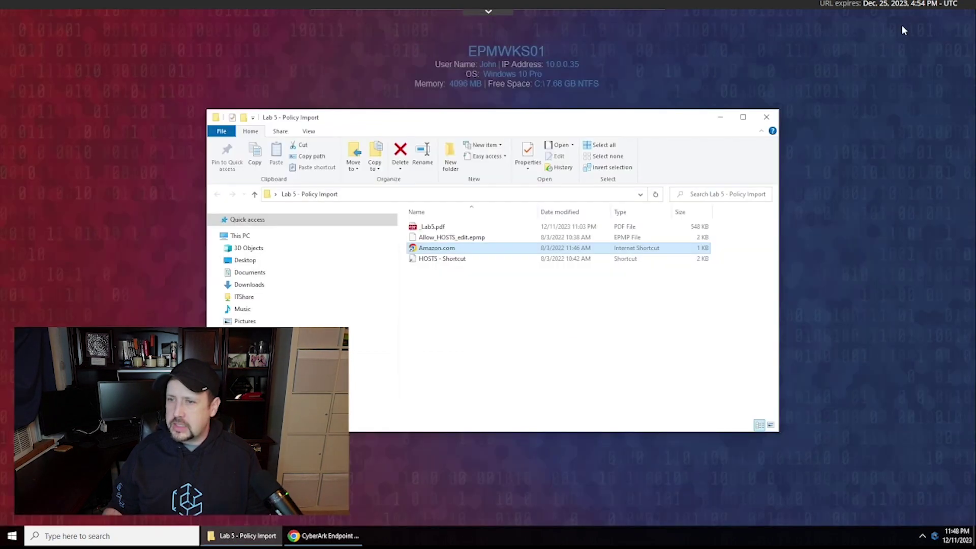
left_click(435, 261)
- Open the HOSTS shortcut in Notepad
double_click(434, 259)
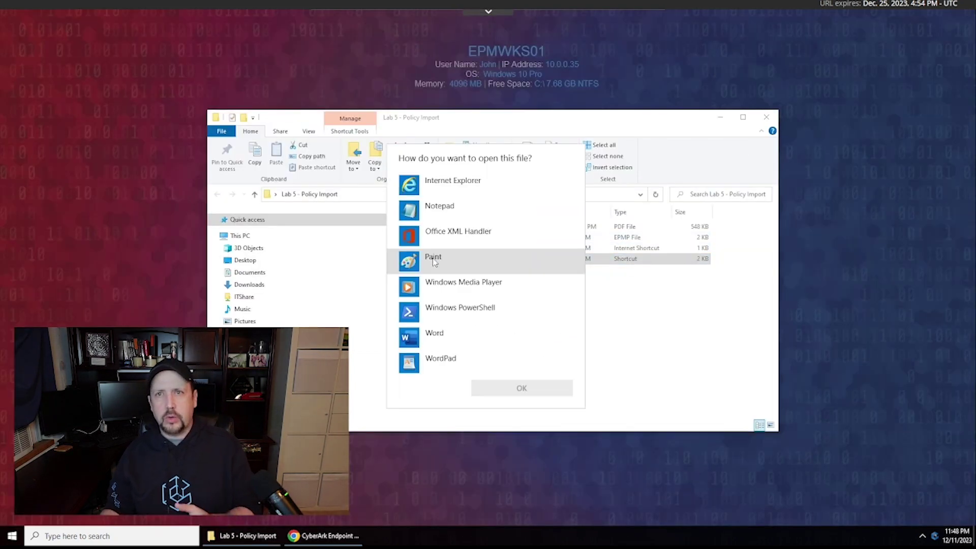
left_click(437, 219)
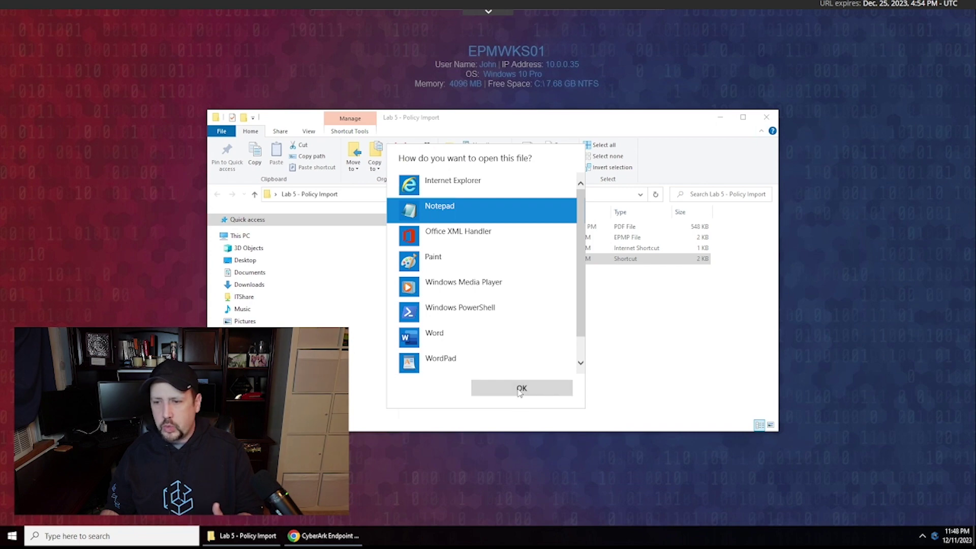
left_click(520, 390)
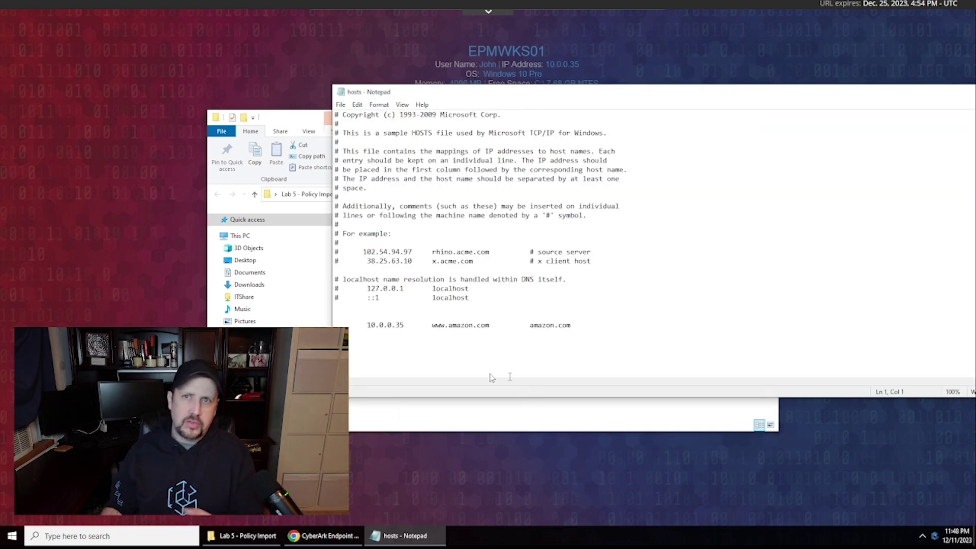
double_click(565, 325)
left_click_drag(492, 331, 376, 351)
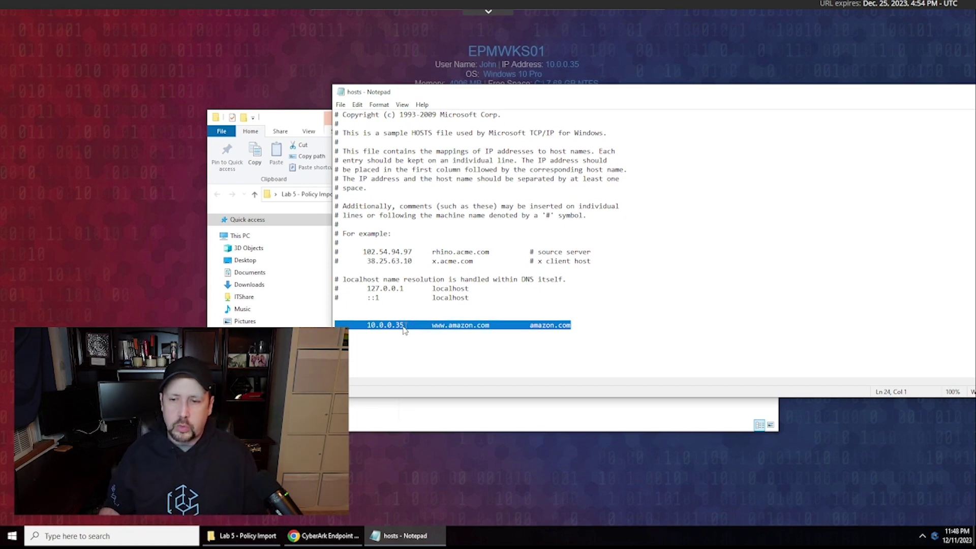
left_click_drag(403, 330, 367, 332)
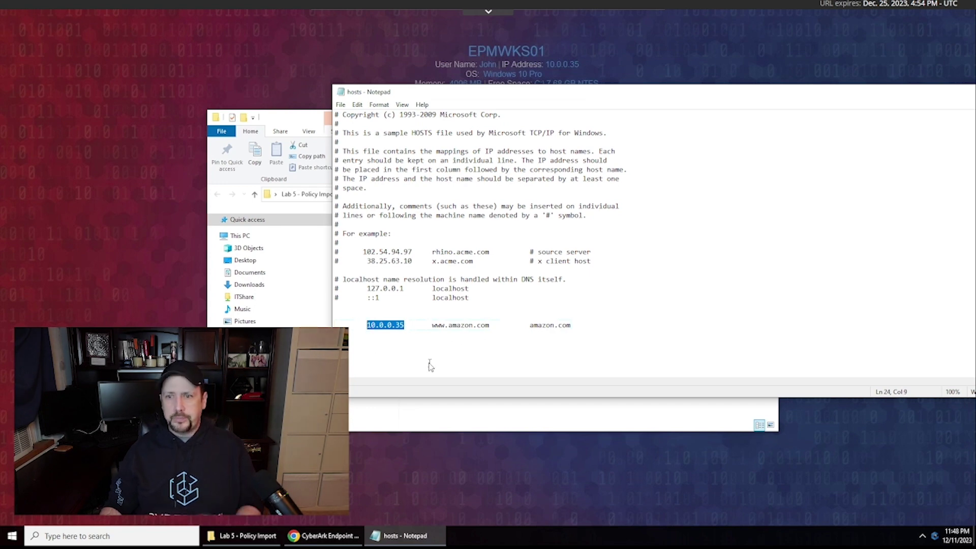
left_click_drag(387, 326, 340, 342)
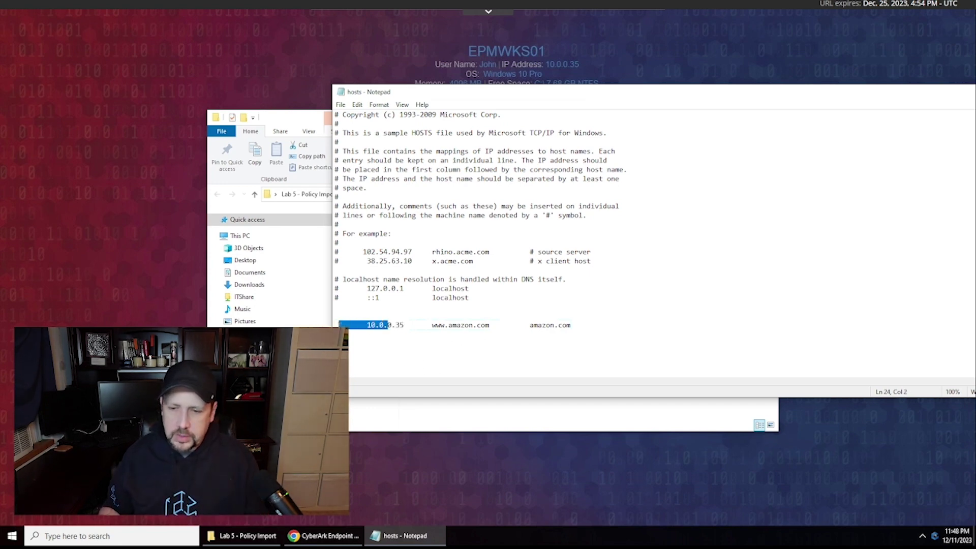
left_click_drag(571, 328, 336, 326)
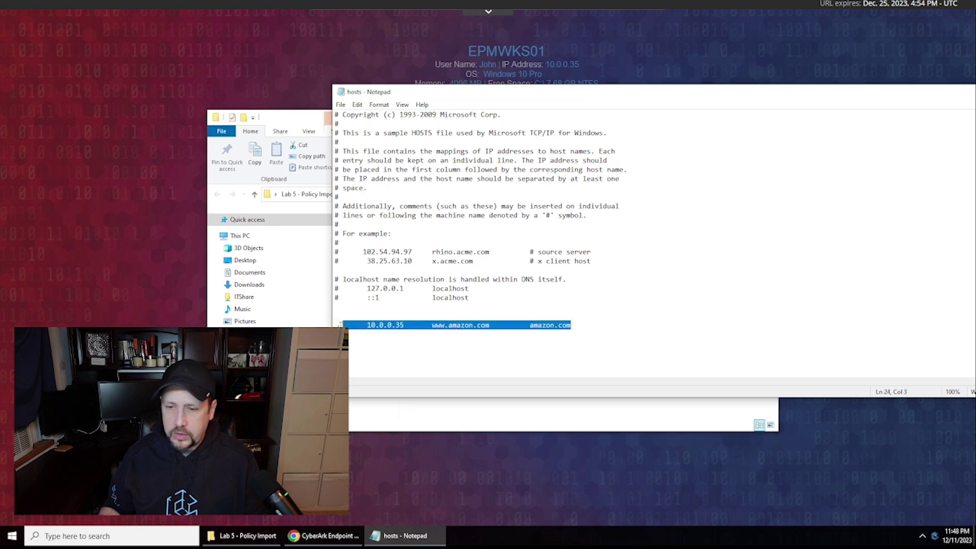
key("Delete")
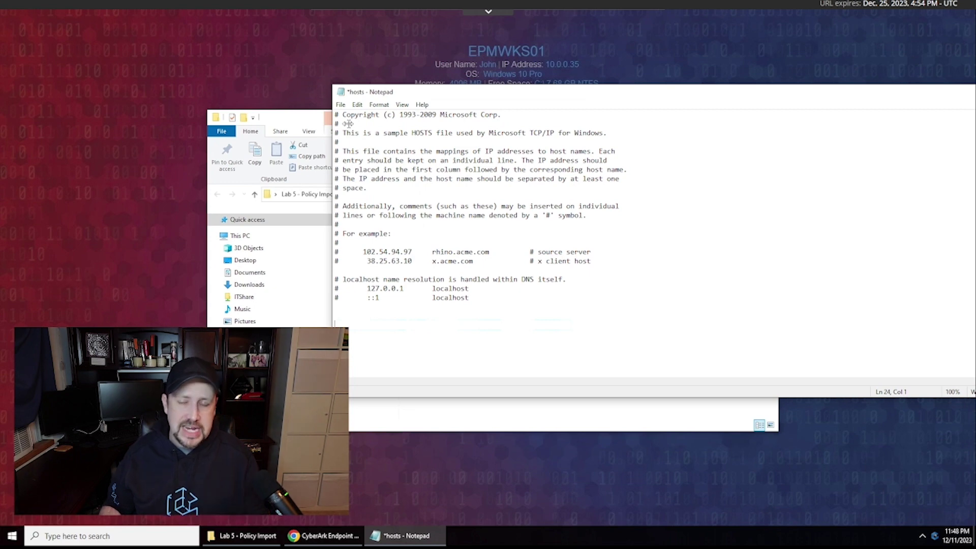
- Try saving the edited hosts file to the etc folder, which is refused for lack of permission
left_click(340, 105)
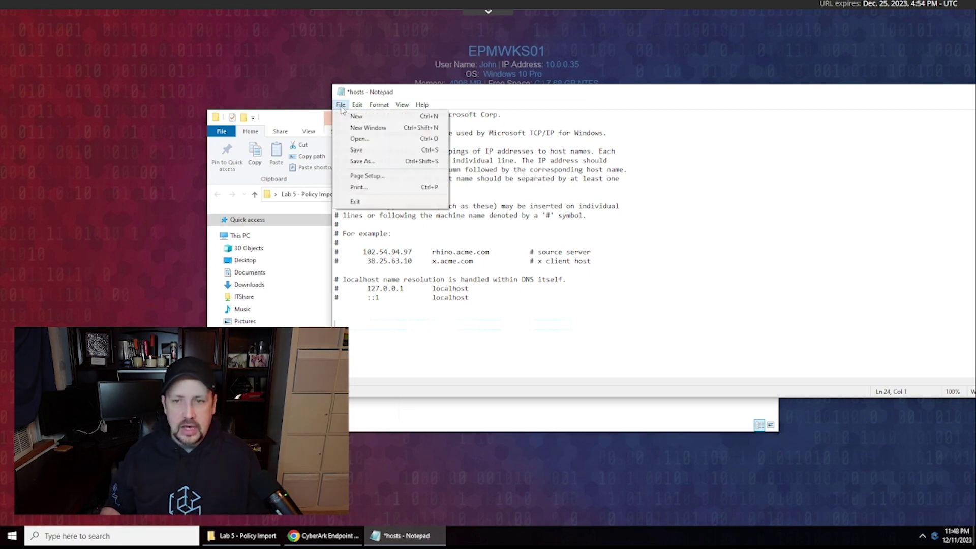
left_click(354, 151)
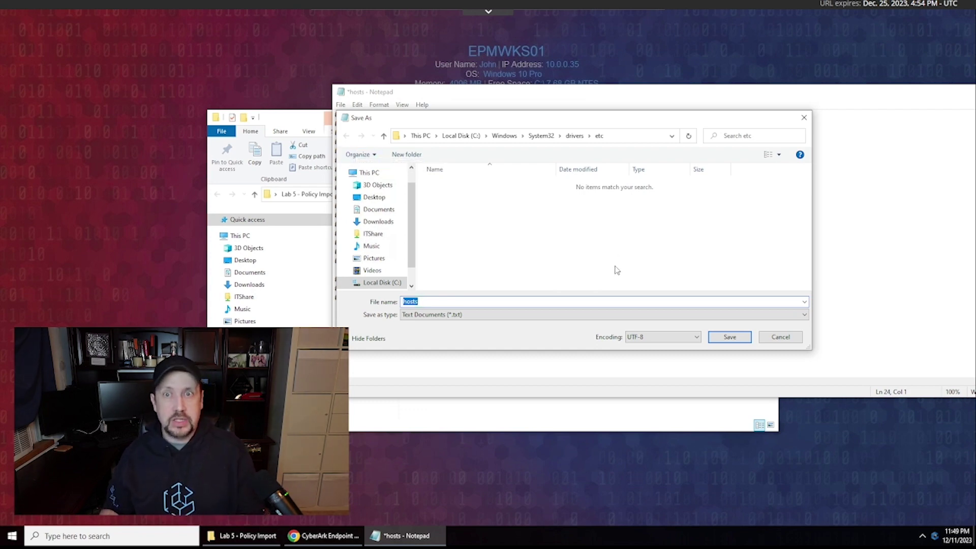
left_click(730, 337)
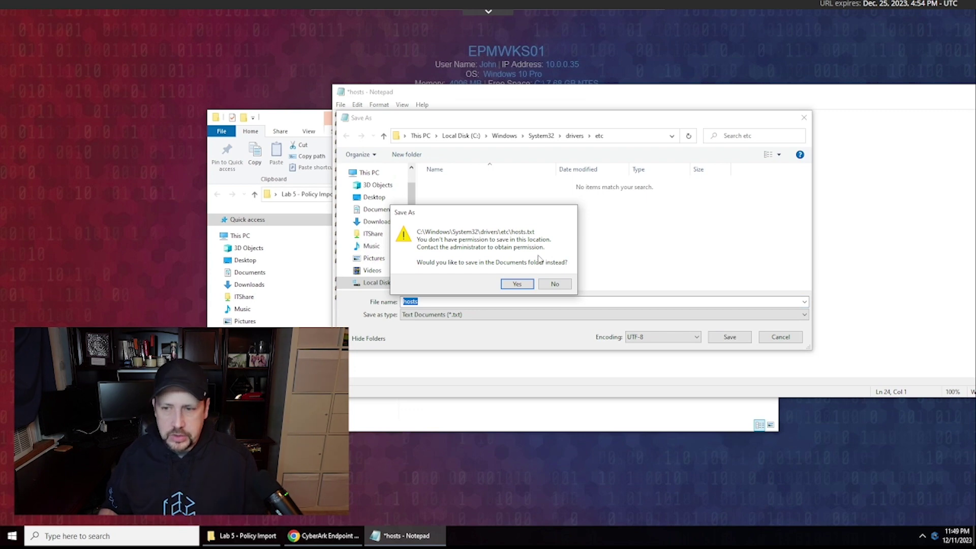
left_click(555, 283)
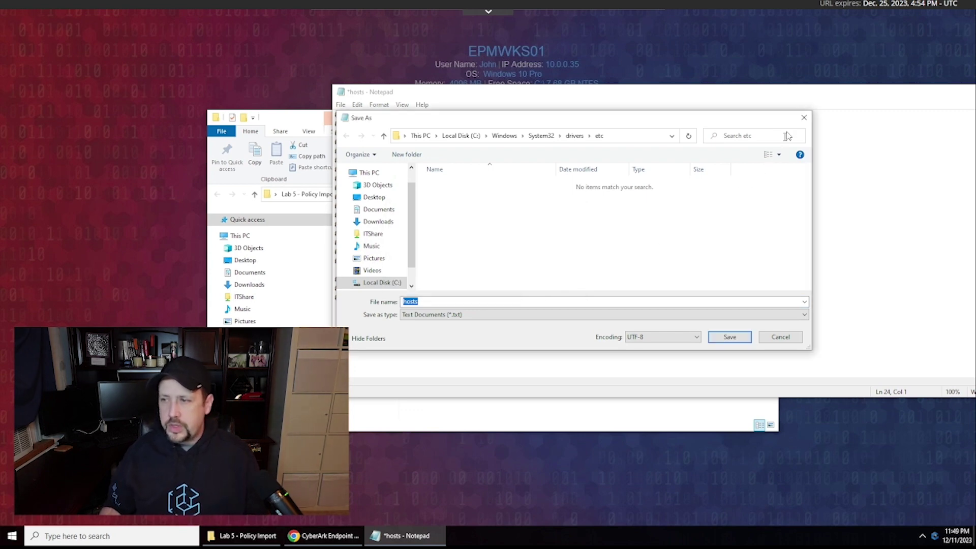
- Cancel the save and close Notepad, discarding the hosts changes
left_click(804, 118)
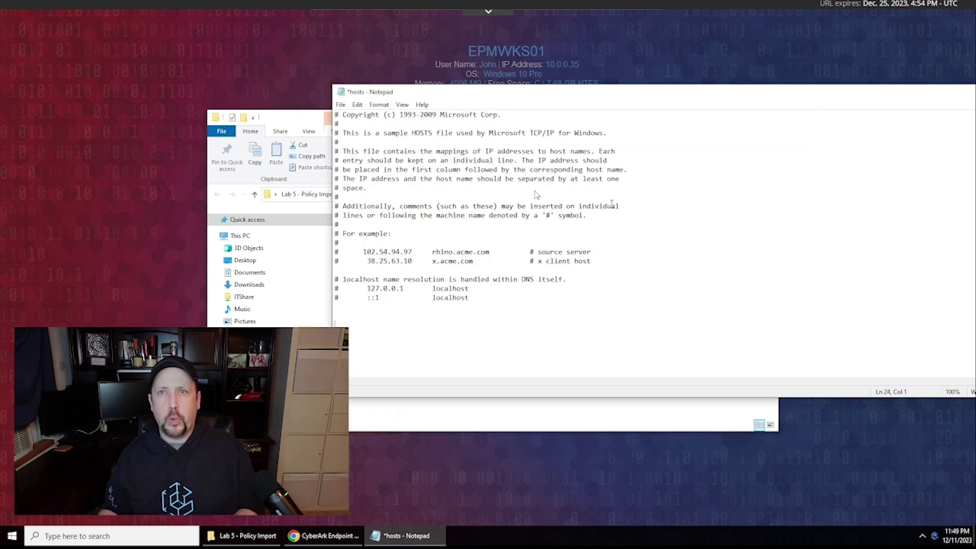
double_click(341, 95)
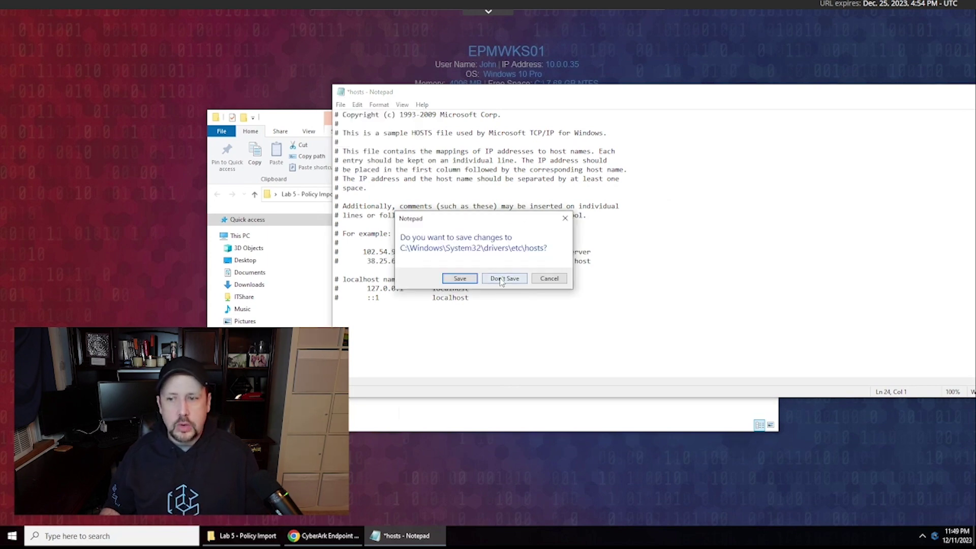
left_click(502, 281)
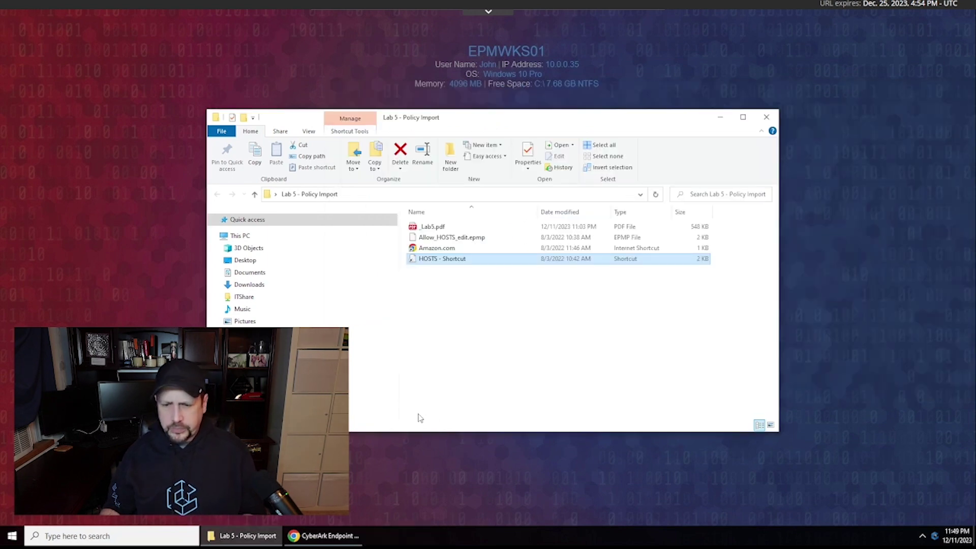
- Show user policies in CyberArk EPM and import the Allow_HOSTS_edit.epmp policy file
left_click(331, 537)
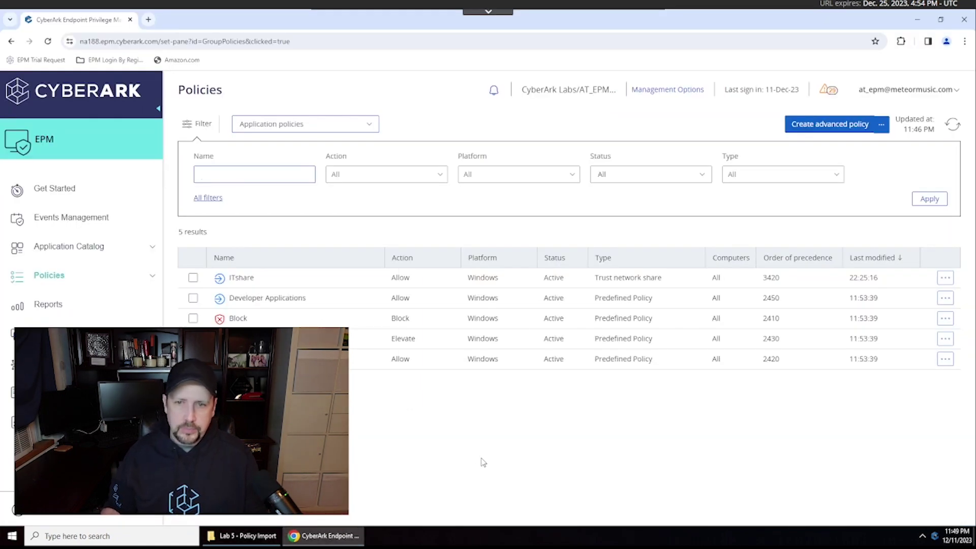
left_click(371, 127)
left_click(278, 198)
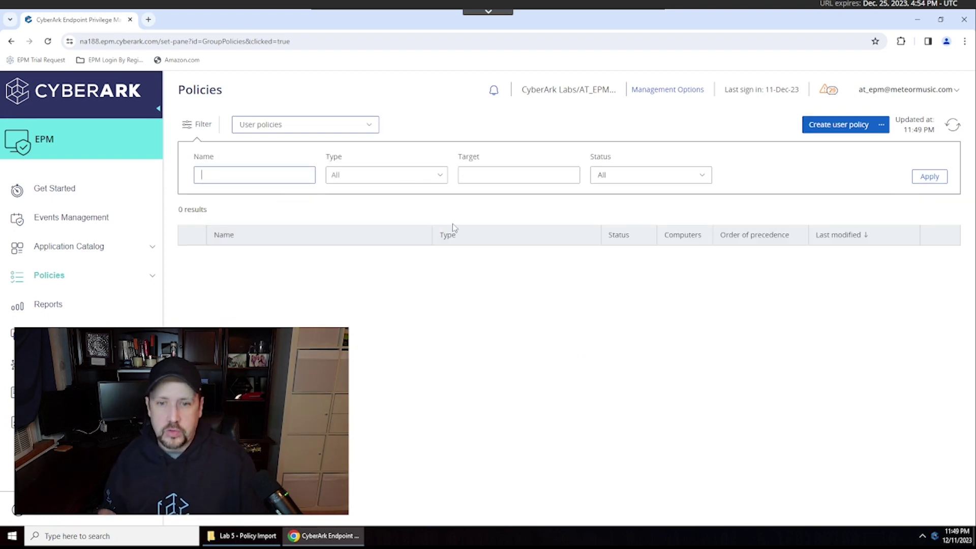
left_click(881, 125)
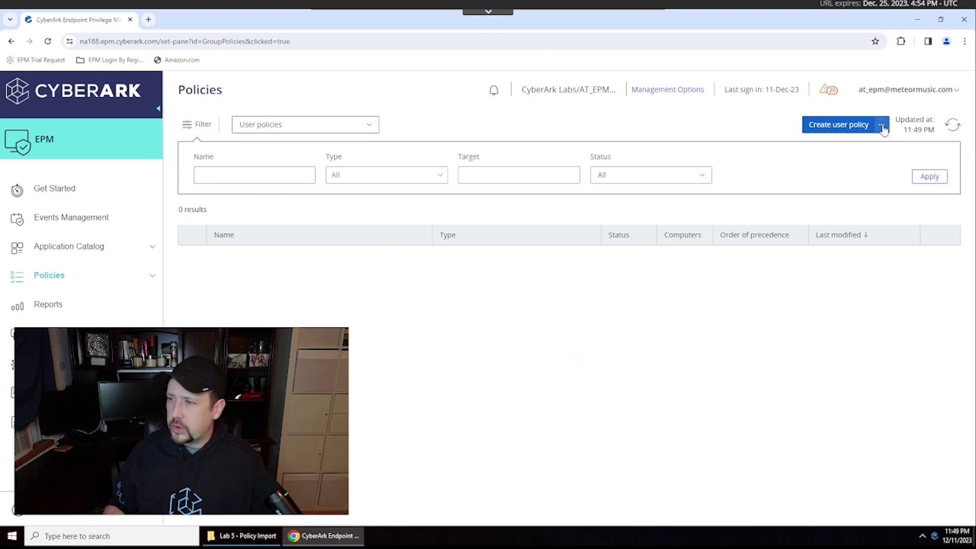
left_click(838, 146)
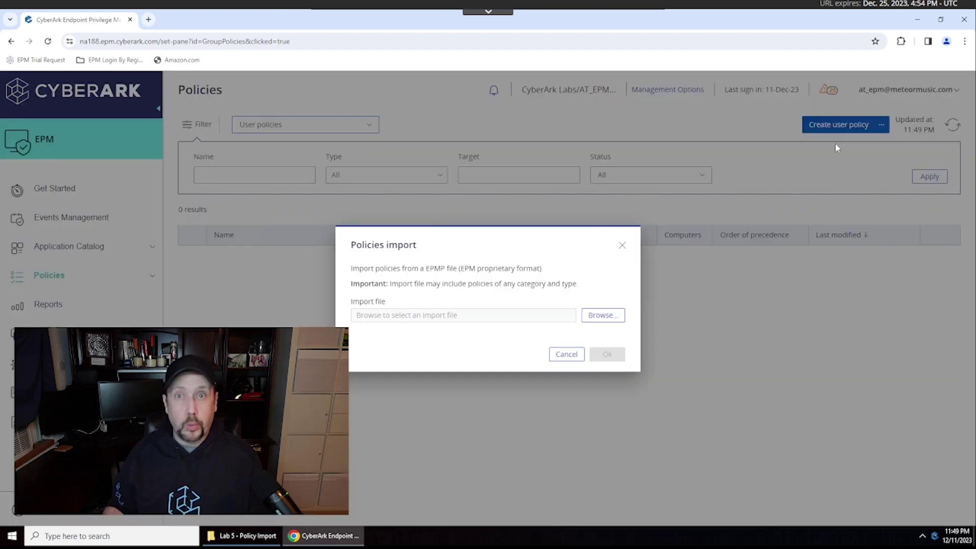
left_click(603, 315)
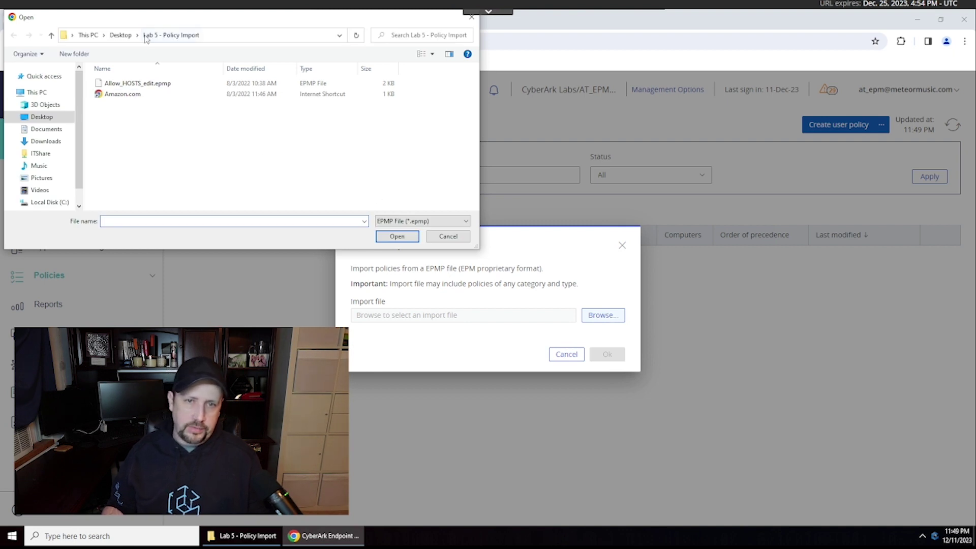
left_click(144, 85)
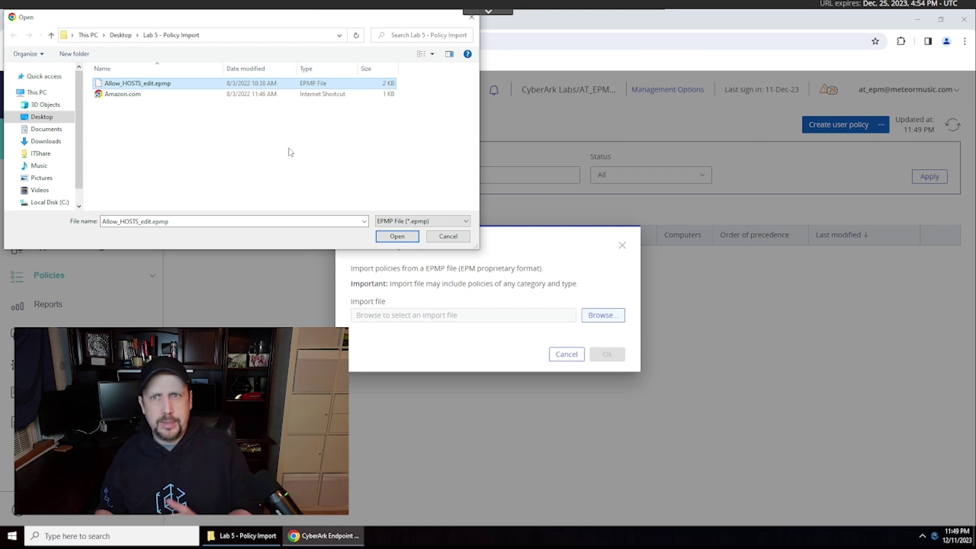
left_click(392, 237)
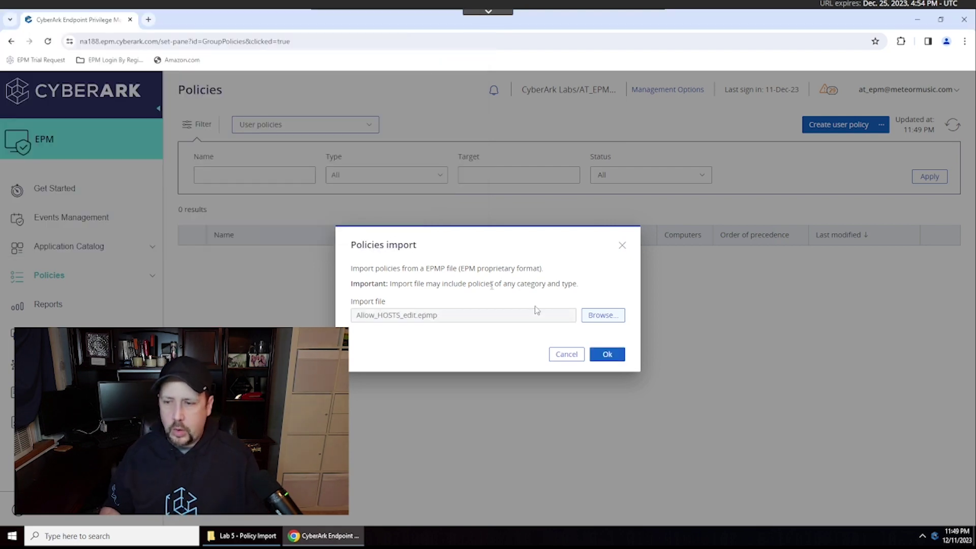
left_click(607, 355)
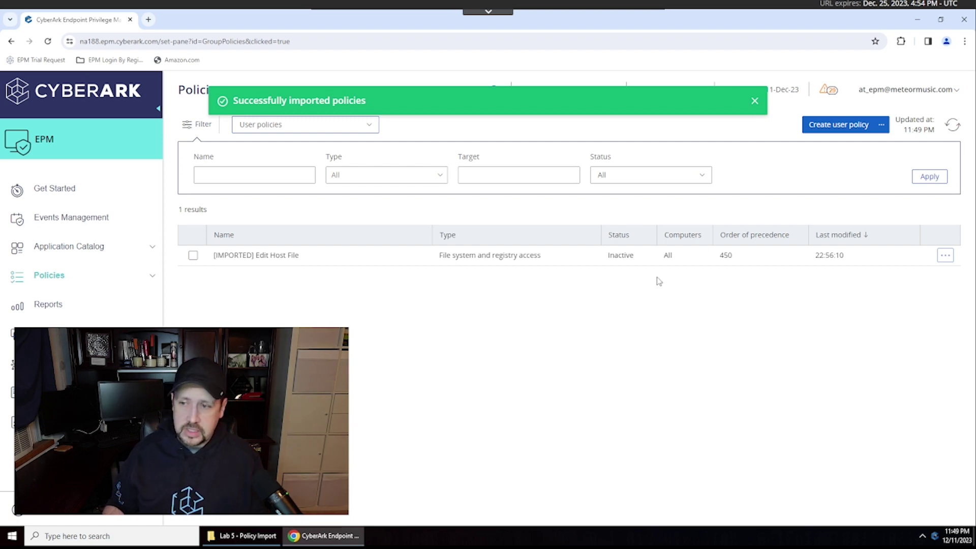
- Activate the imported Edit Host File policy
left_click(945, 256)
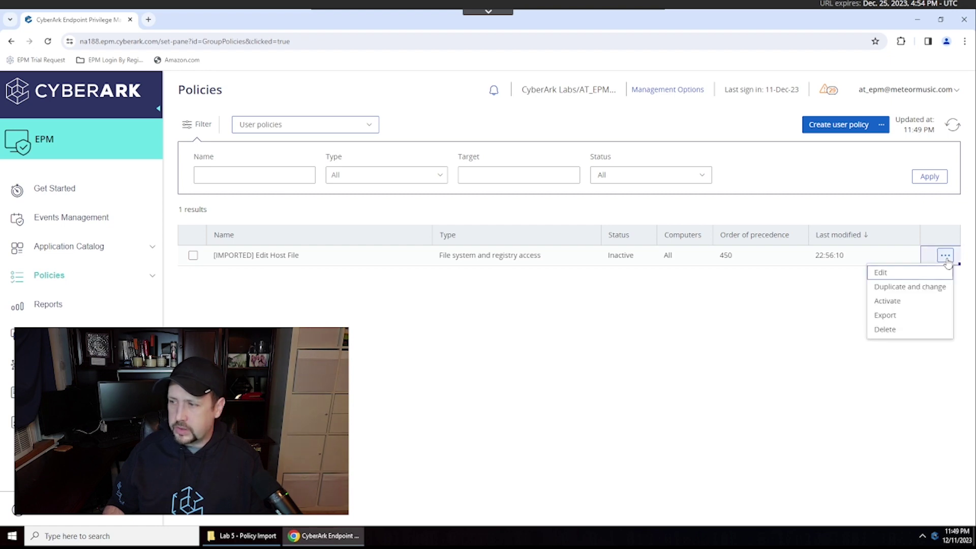
left_click(909, 303)
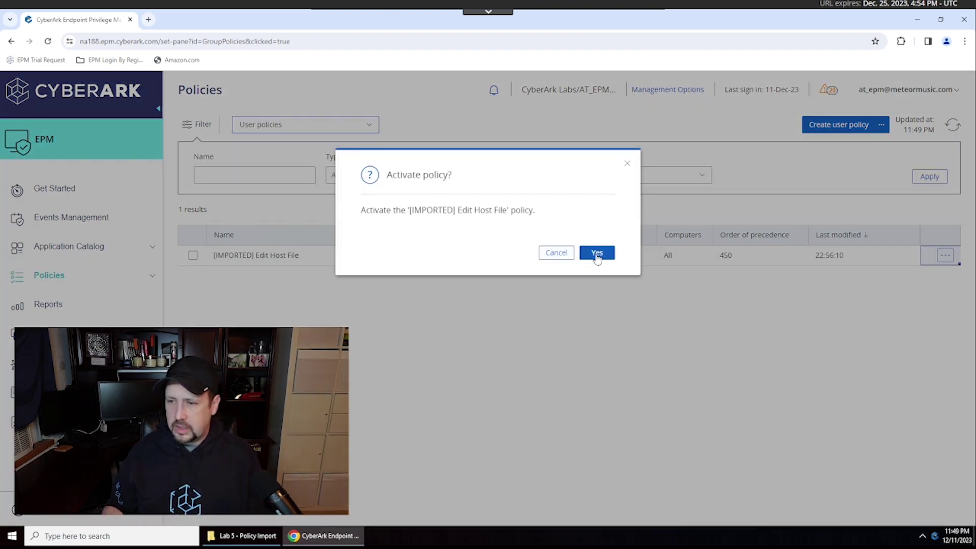
left_click(597, 254)
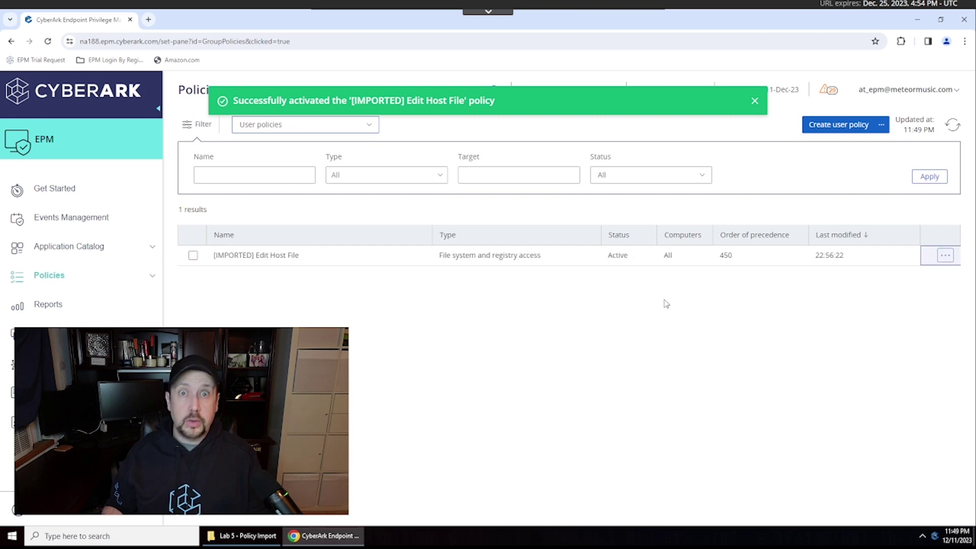
- Request updated settings from the EPM tray agent and return to the Lab 5 folder
right_click(936, 536)
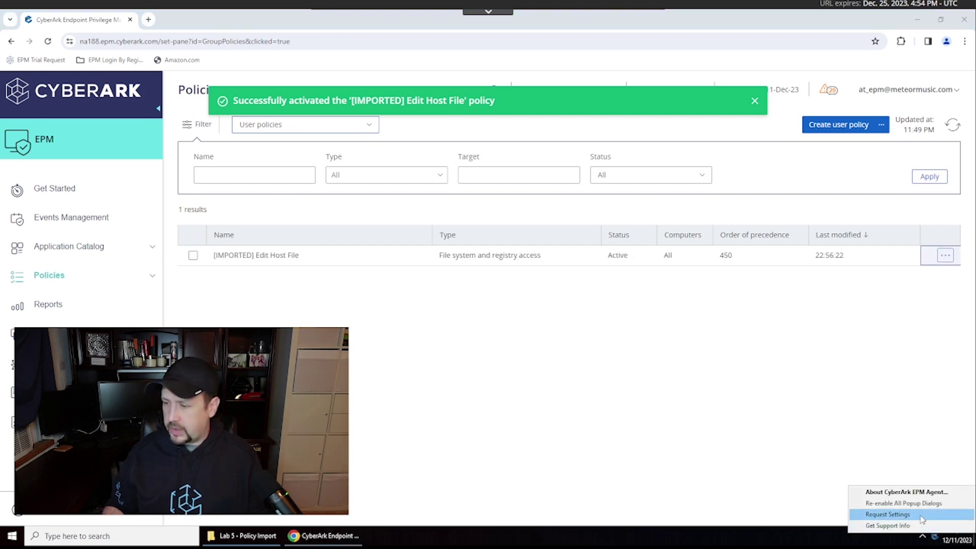
left_click(919, 515)
left_click(484, 313)
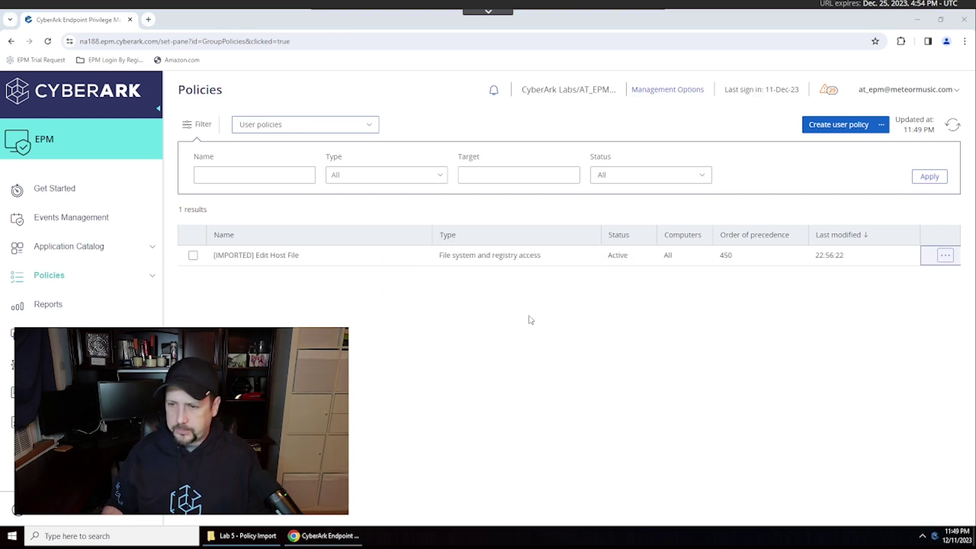
left_click(919, 20)
left_click(416, 259)
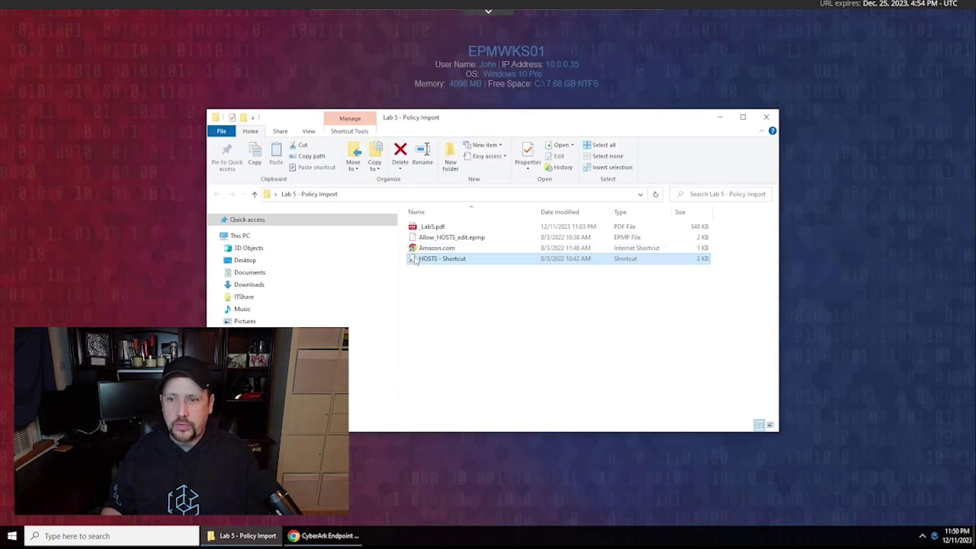
- Open the hosts file in Notepad, delete the 10.0.0.35 amazon.com line, save and close
double_click(420, 261)
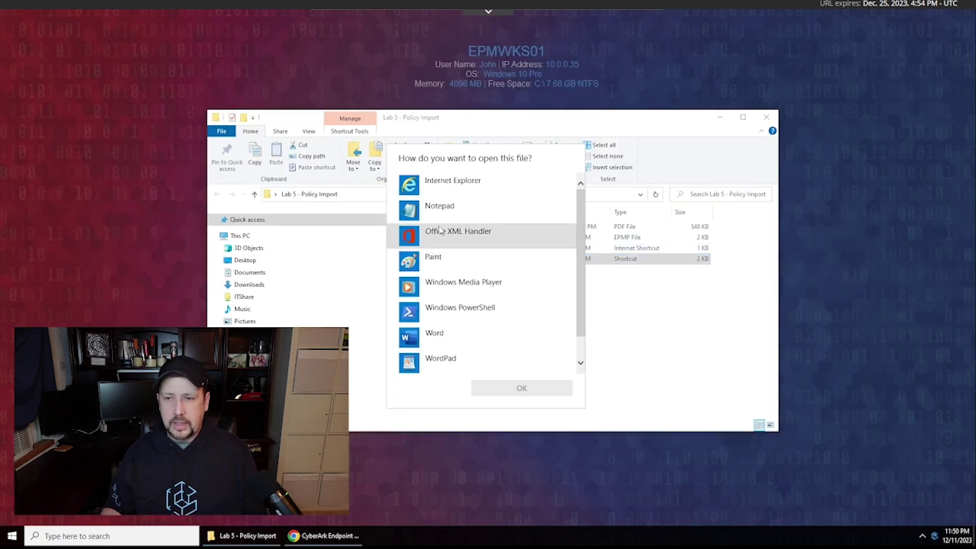
left_click(457, 210)
left_click(522, 388)
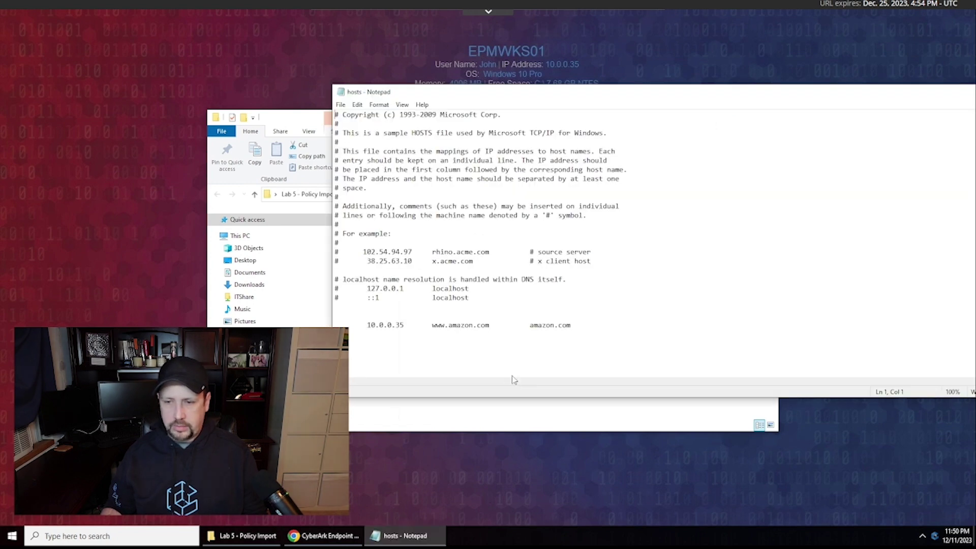
left_click_drag(582, 328, 335, 326)
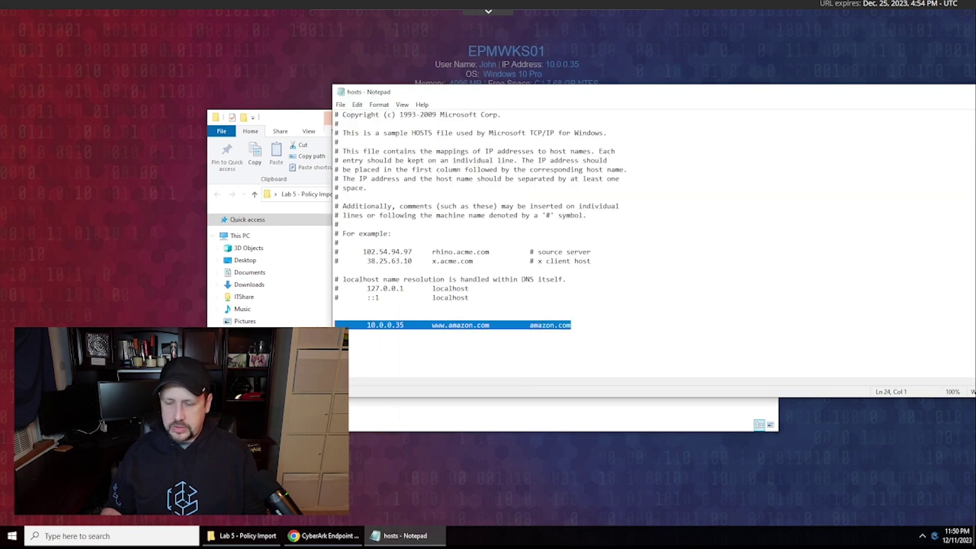
key("Delete")
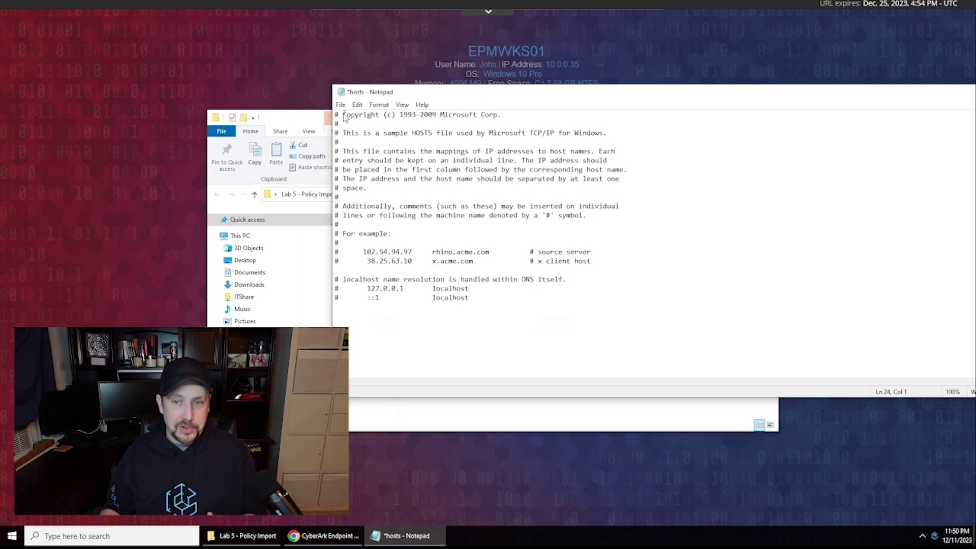
left_click(340, 104)
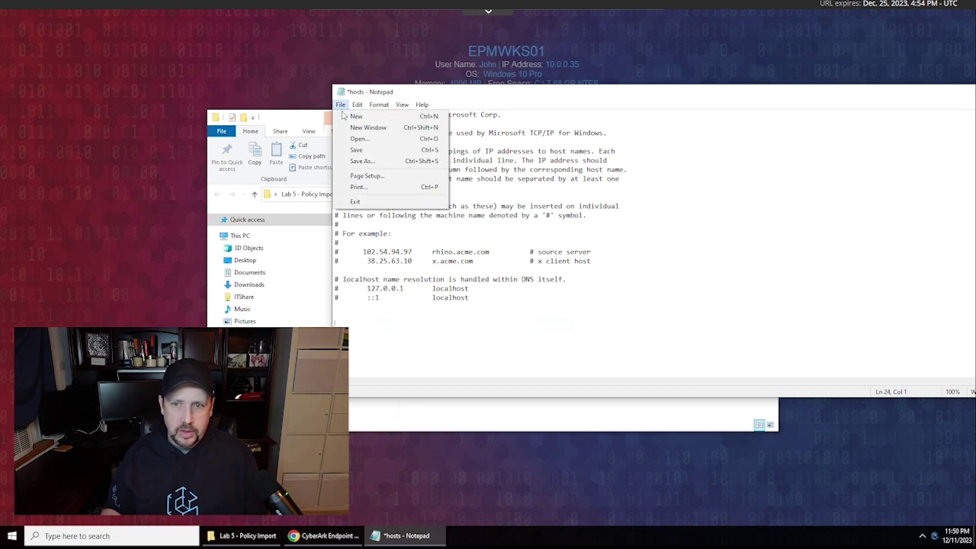
left_click(356, 148)
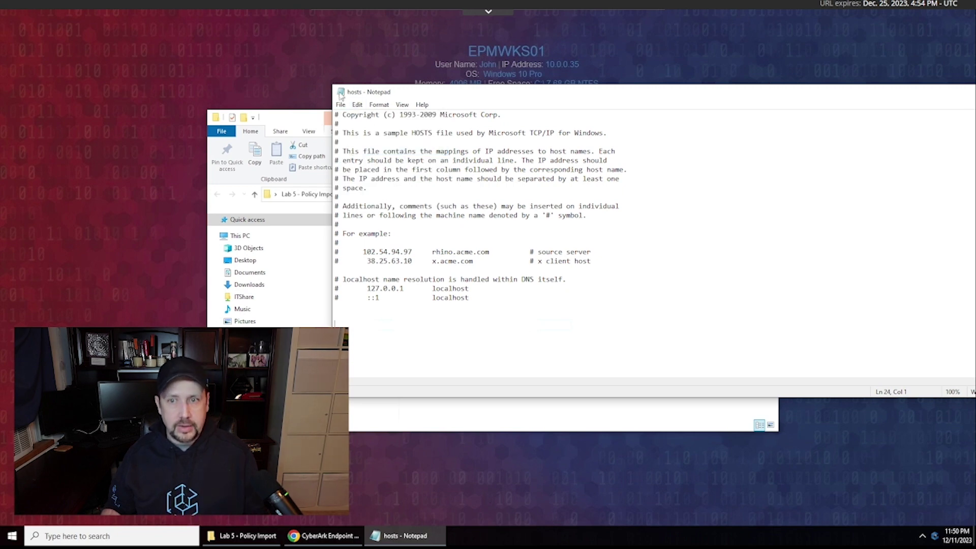
left_click(340, 92)
left_click(356, 163)
- Open the Amazon.com bookmark in a new Chrome tab and reload to see the real site
left_click(315, 536)
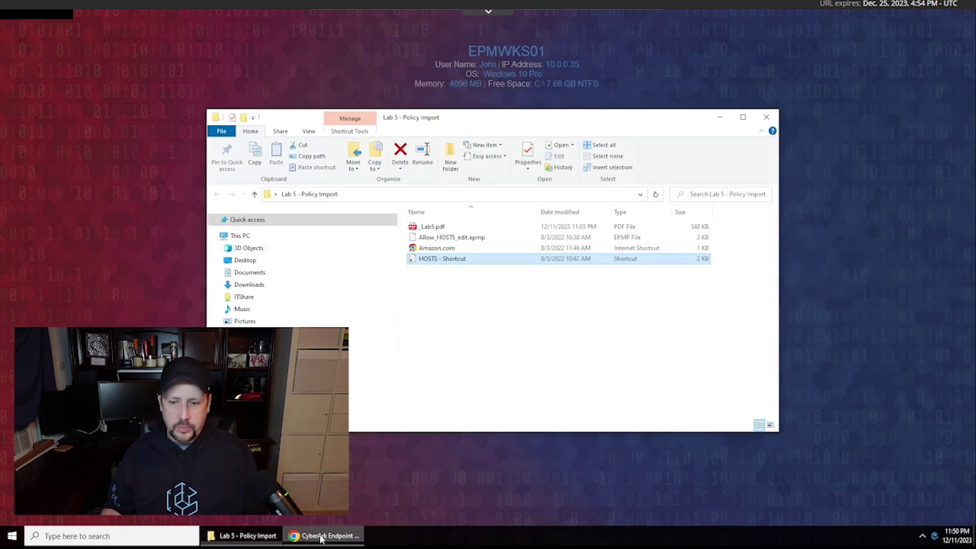
key("ctrl+t")
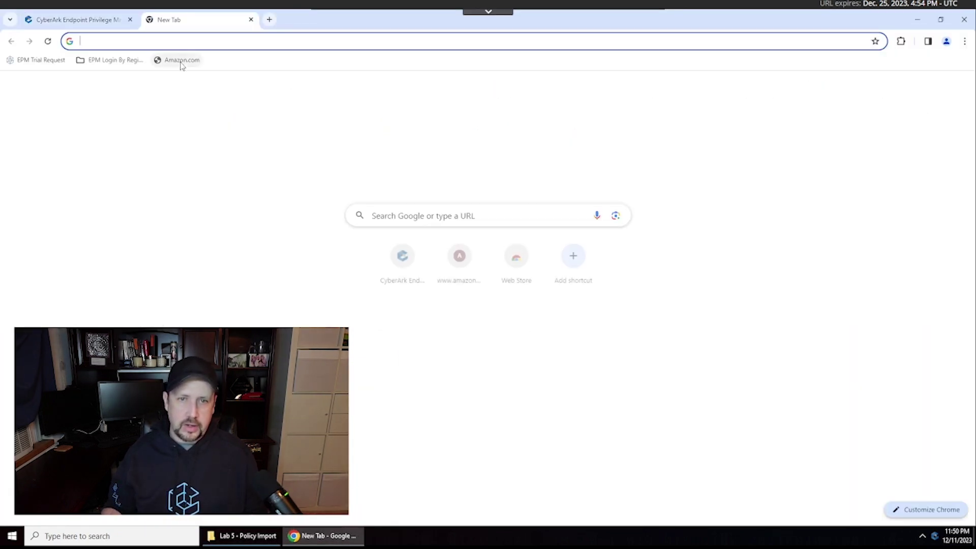
left_click(181, 62)
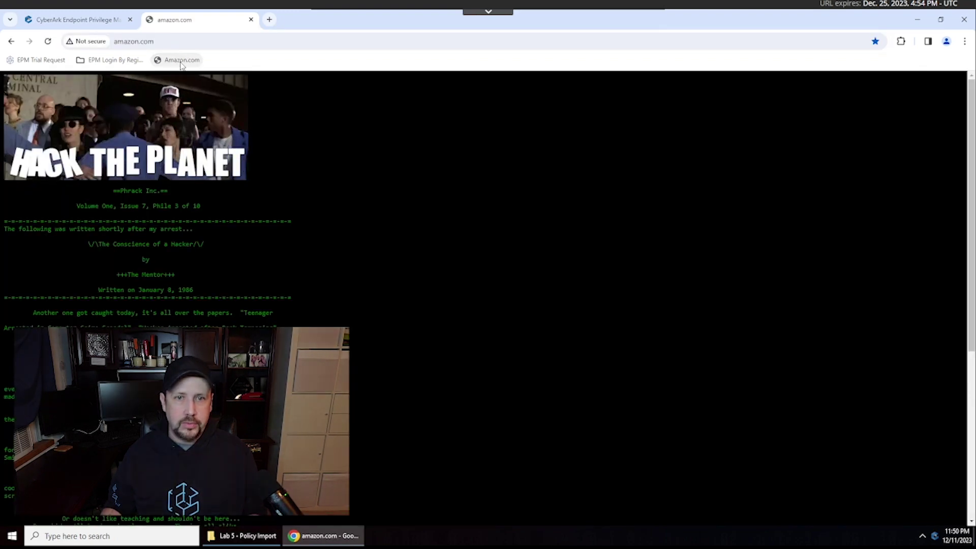
left_click(48, 42)
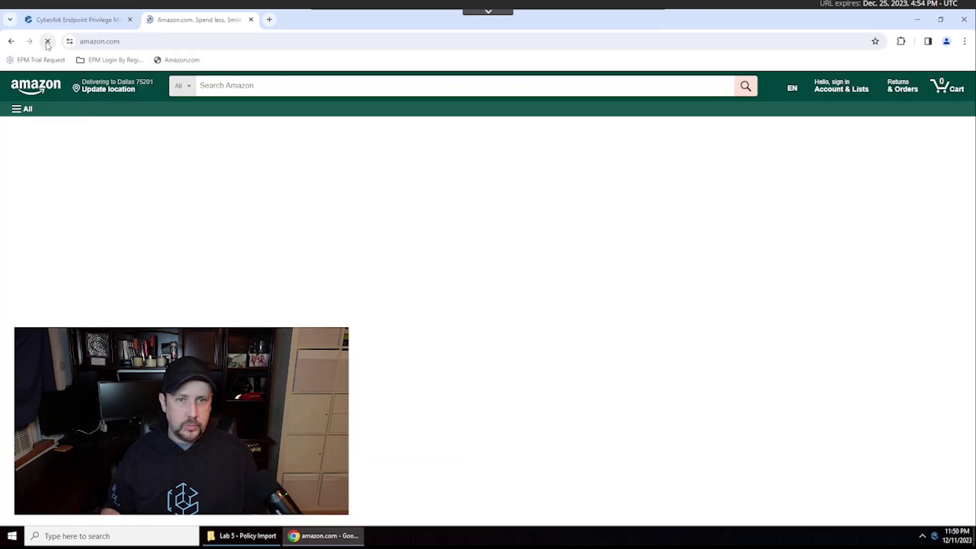